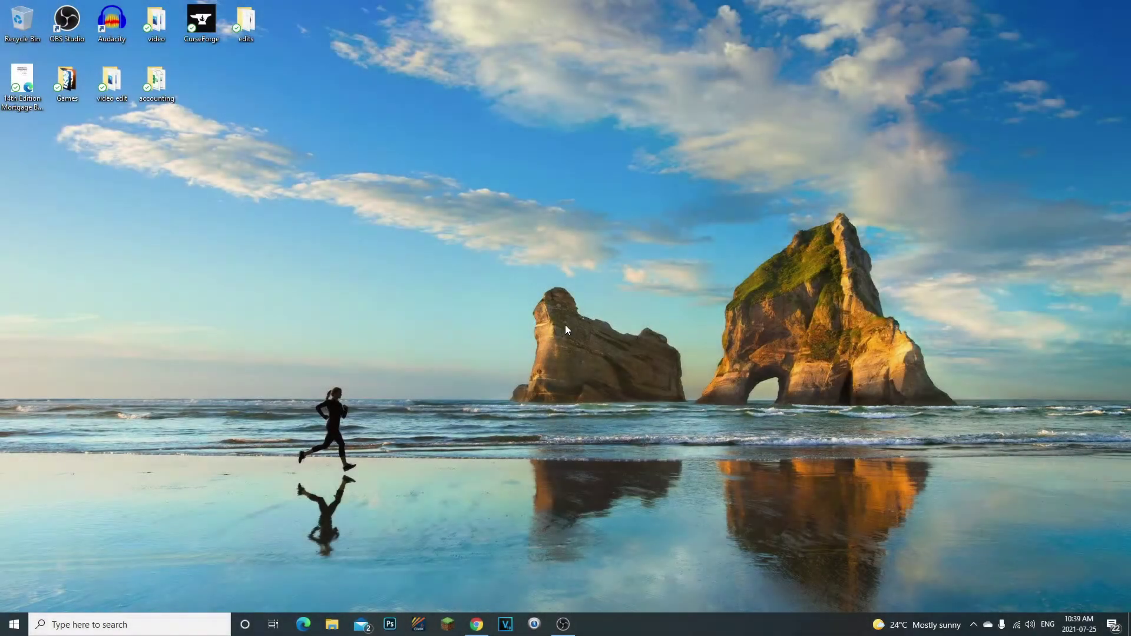
Create a new desktop folder named 'Minecraft Server'
{"action": "right_click", "coordinate": [566, 326]}
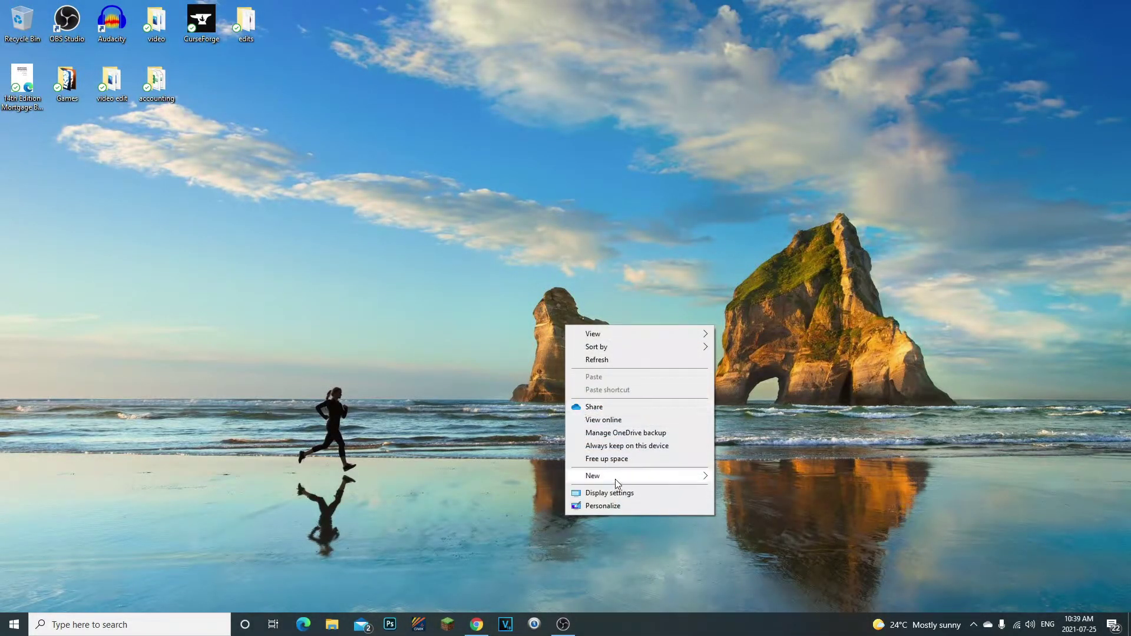
{"action": "mouse_move", "coordinate": [612, 476]}
{"action": "left_click", "coordinate": [758, 481]}
{"action": "type", "text": "Minecraft"}
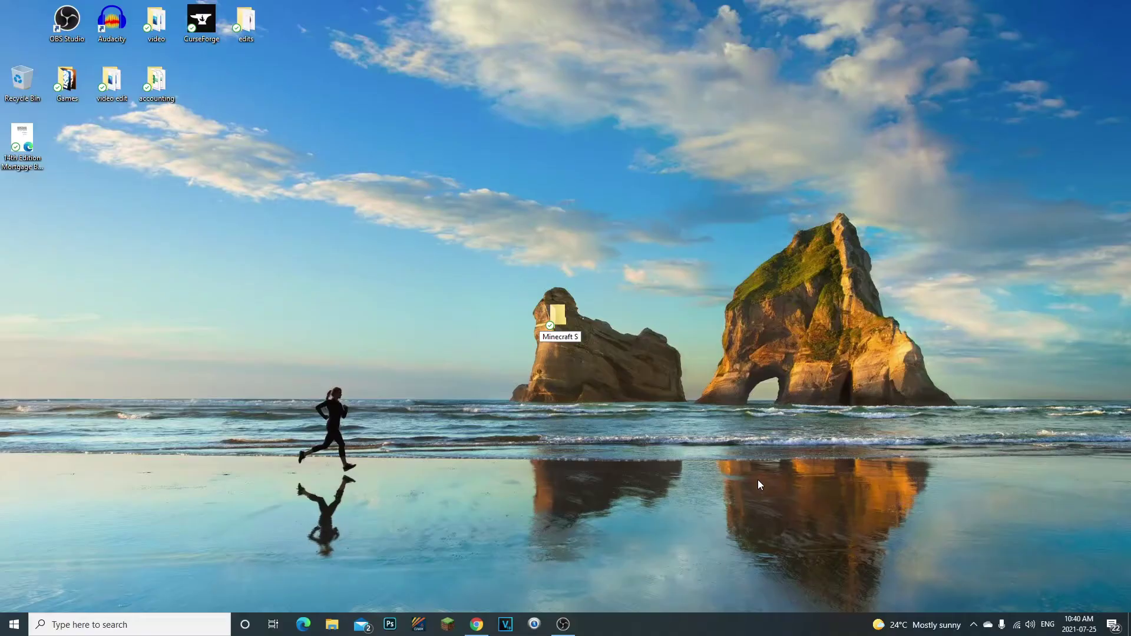
{"action": "type", "text": "Server"}
{"action": "key", "text": "Return"}
{"action": "key", "text": "Return"}
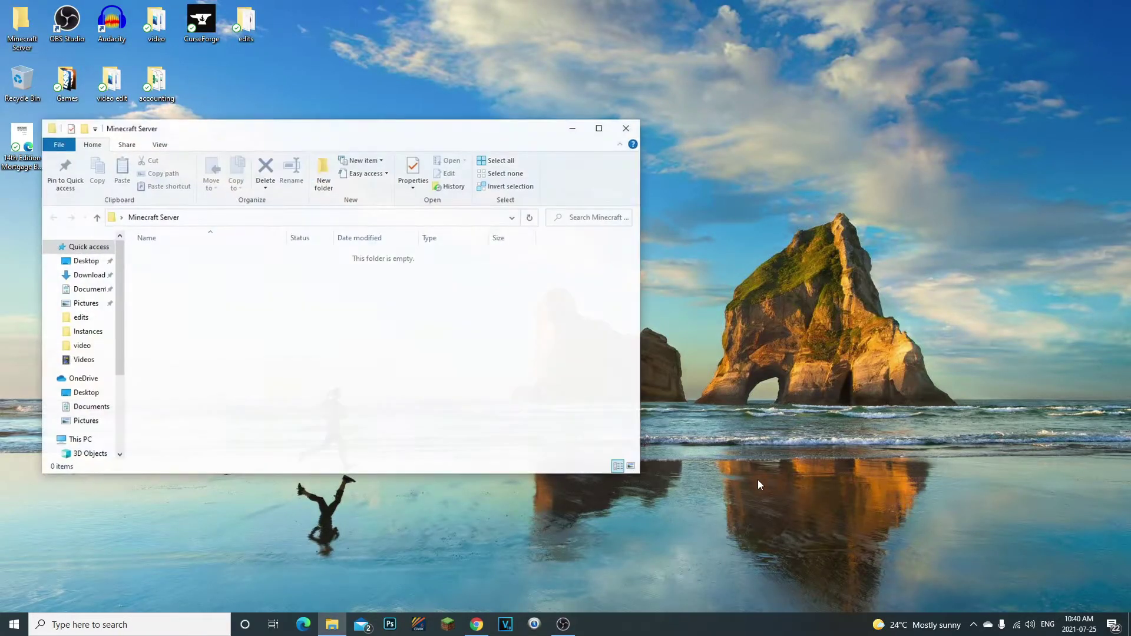
Move the Minecraft Server folder to the middle of the desktop and launch Google Chrome
{"action": "left_click", "coordinate": [627, 128]}
{"action": "mouse_move", "coordinate": [22, 23]}
{"action": "left_mouse_down"}
{"action": "mouse_move", "coordinate": [580, 252]}
{"action": "mouse_move", "coordinate": [534, 273]}
{"action": "left_mouse_up"}
{"action": "left_click_drag", "start_coordinate": [617, 317], "coordinate": [471, 203]}
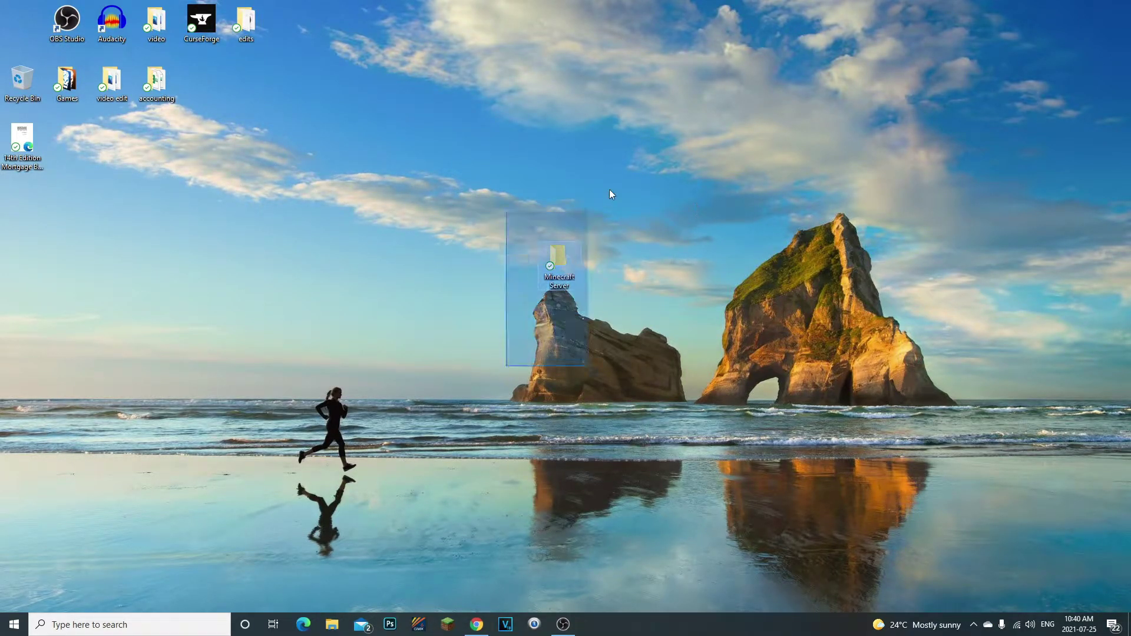
{"action": "left_click_drag", "start_coordinate": [594, 209], "coordinate": [479, 399]}
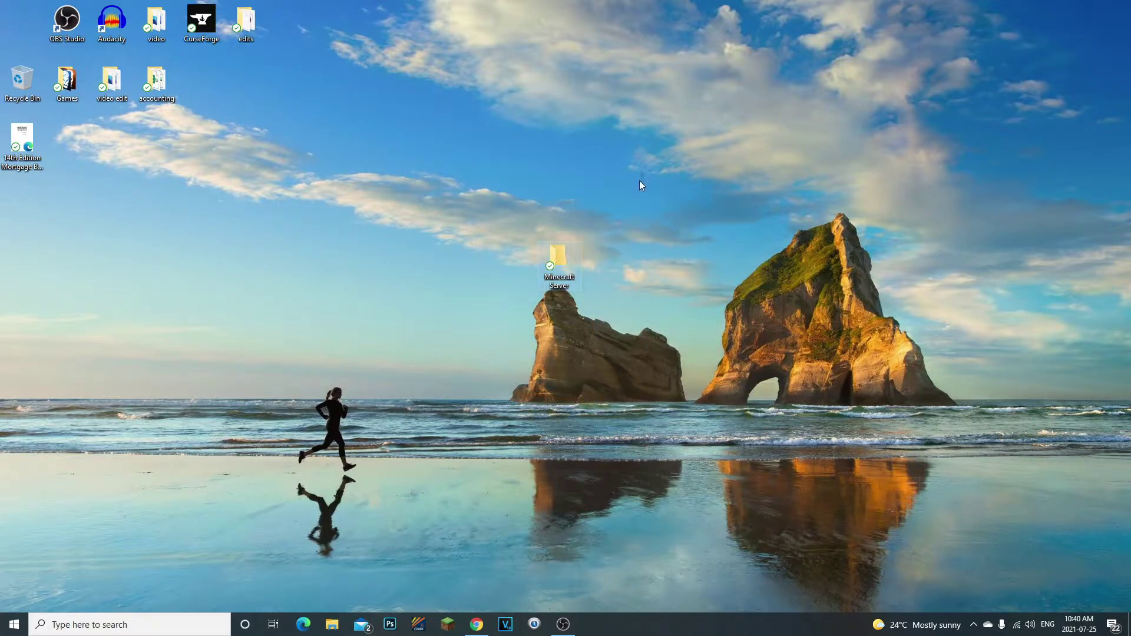
{"action": "left_click_drag", "start_coordinate": [643, 173], "coordinate": [447, 399]}
{"action": "left_click", "coordinate": [477, 625]}
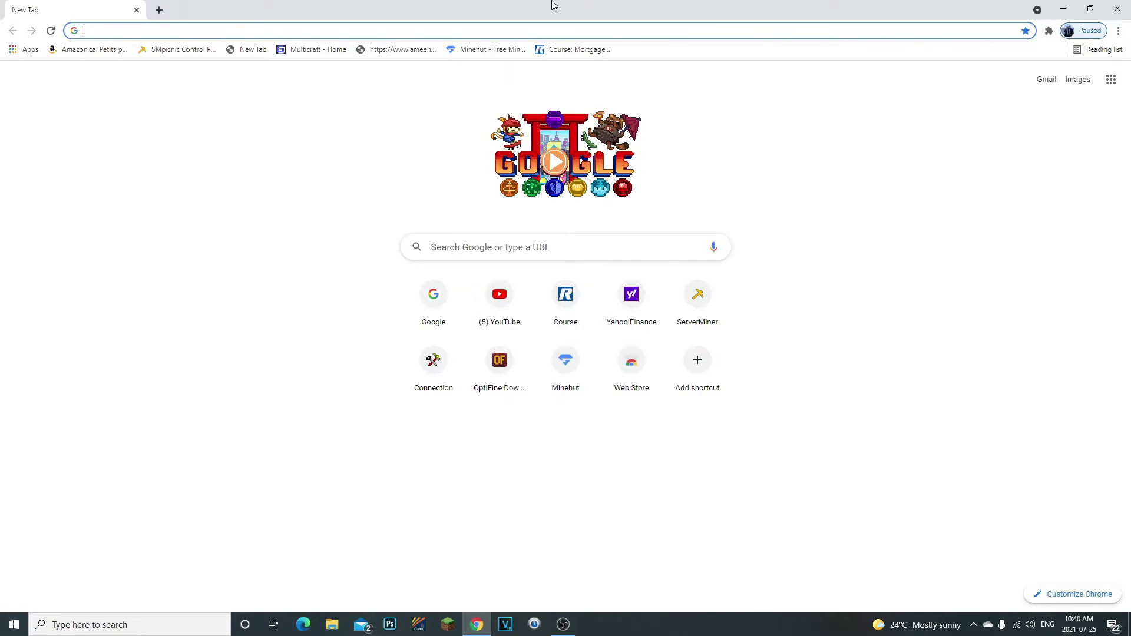
Restore Chrome to a smaller window and move it to the top of the screen
{"action": "mouse_move", "coordinate": [554, 4]}
{"action": "left_mouse_down"}
{"action": "mouse_move", "coordinate": [518, 181]}
{"action": "mouse_move", "coordinate": [537, 254]}
{"action": "mouse_move", "coordinate": [671, 133]}
{"action": "left_mouse_up"}
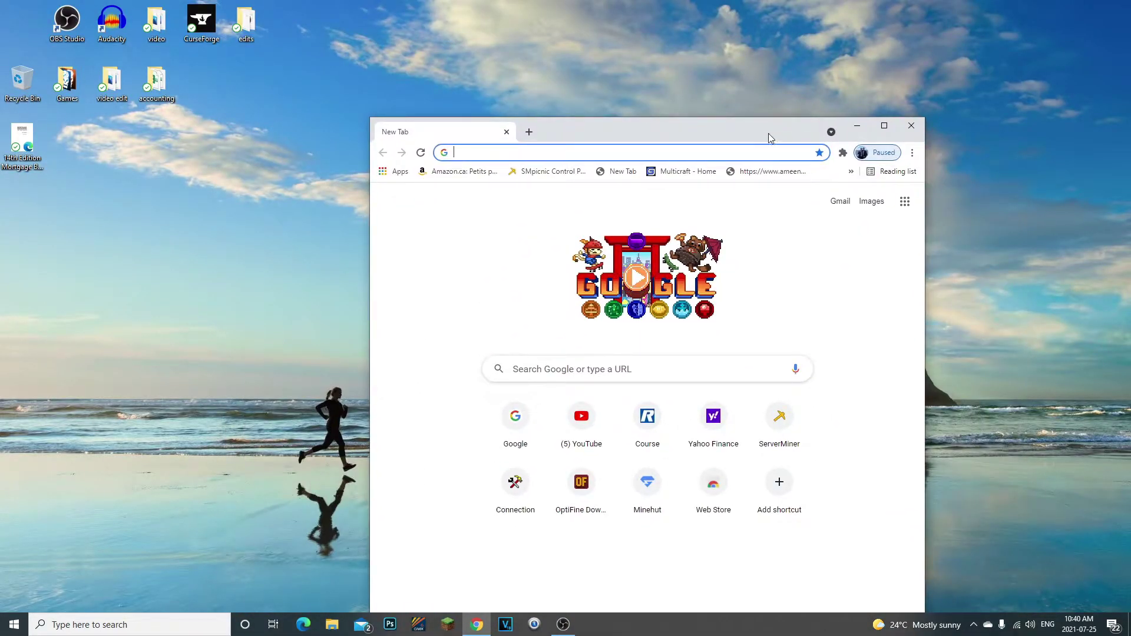
{"action": "mouse_move", "coordinate": [769, 134]}
{"action": "left_mouse_down"}
{"action": "mouse_move", "coordinate": [660, 31]}
{"action": "mouse_move", "coordinate": [687, 3]}
{"action": "mouse_move", "coordinate": [656, 371]}
{"action": "mouse_move", "coordinate": [937, 236]}
{"action": "mouse_move", "coordinate": [726, 56]}
{"action": "left_mouse_up"}
{"action": "left_click", "coordinate": [606, 224]}
{"action": "left_click", "coordinate": [639, 290]}
{"action": "left_click", "coordinate": [630, 262]}
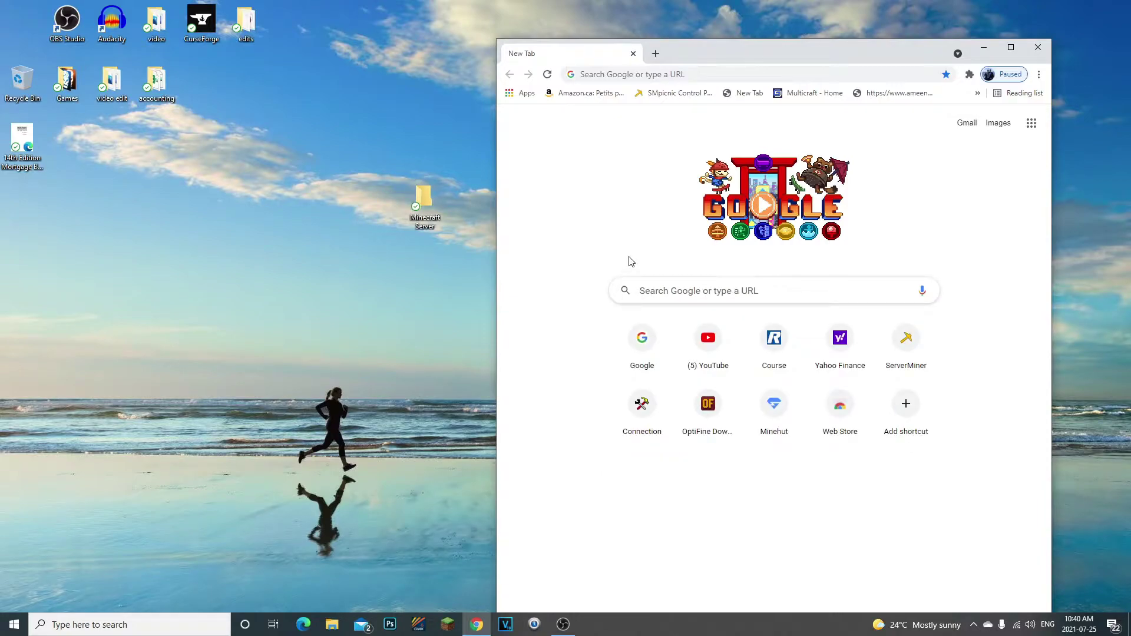
Search Google for 'Minecraft server' and open the official Minecraft Server Download result
{"action": "left_click", "coordinate": [699, 297]}
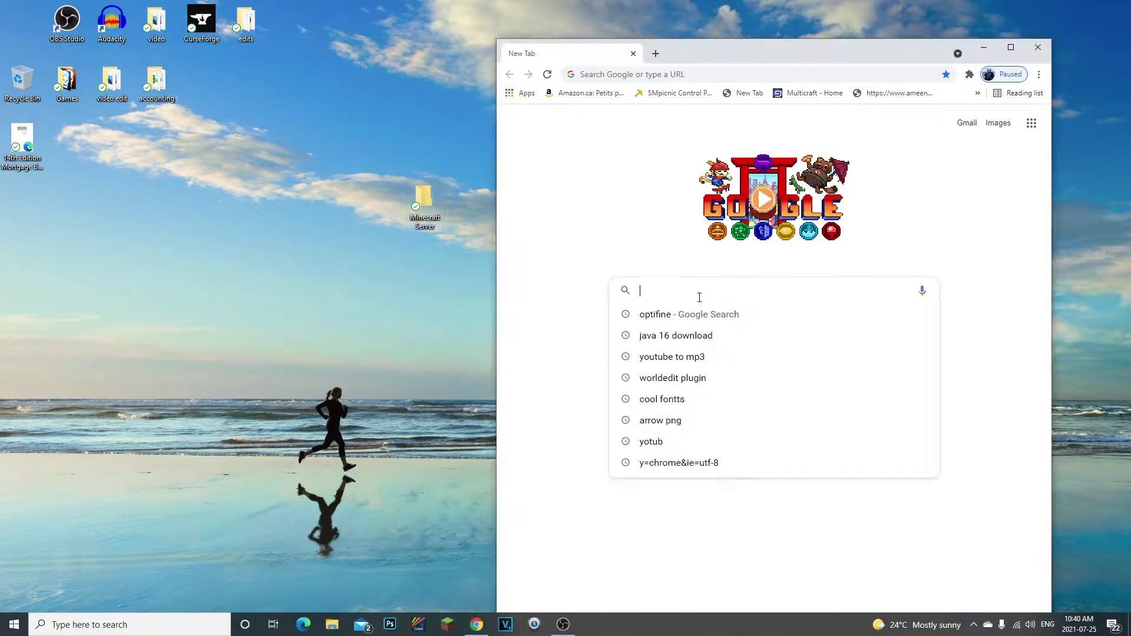
{"action": "type", "text": "Minecv"}
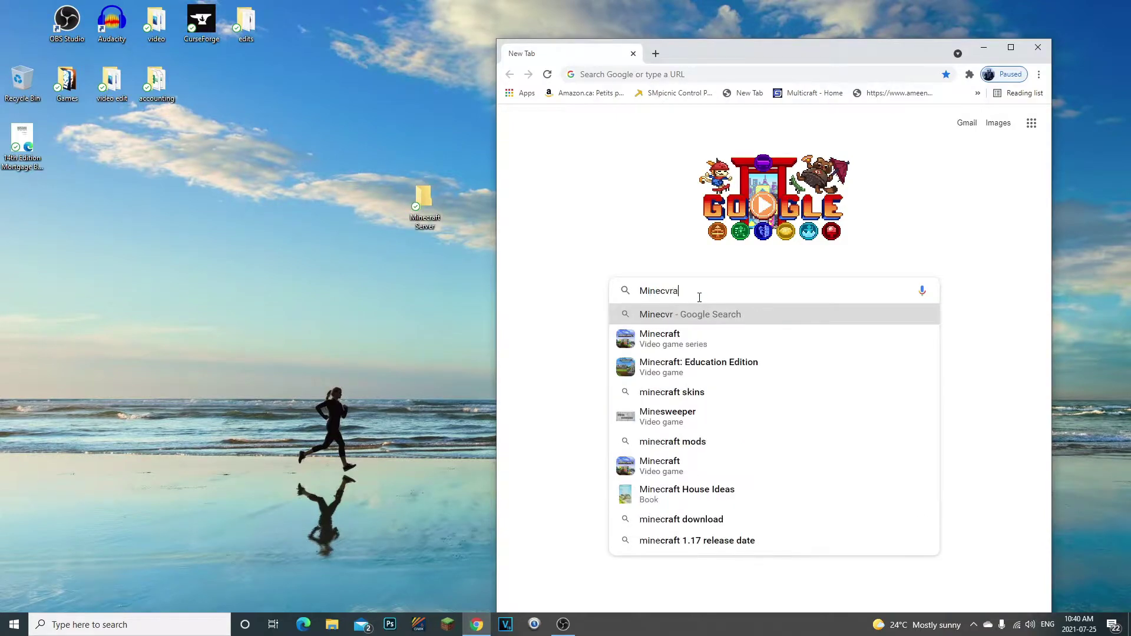
{"action": "key", "text": "BackSpace"}
{"action": "type", "text": "raf"}
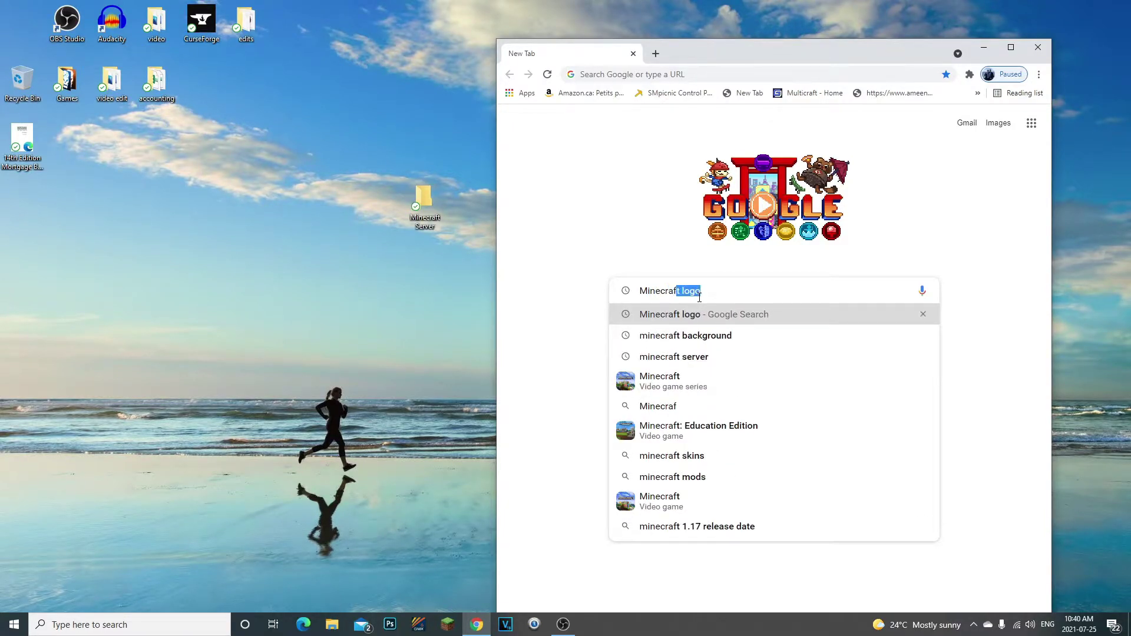
{"action": "type", "text": "t server"}
{"action": "key", "text": "Return"}
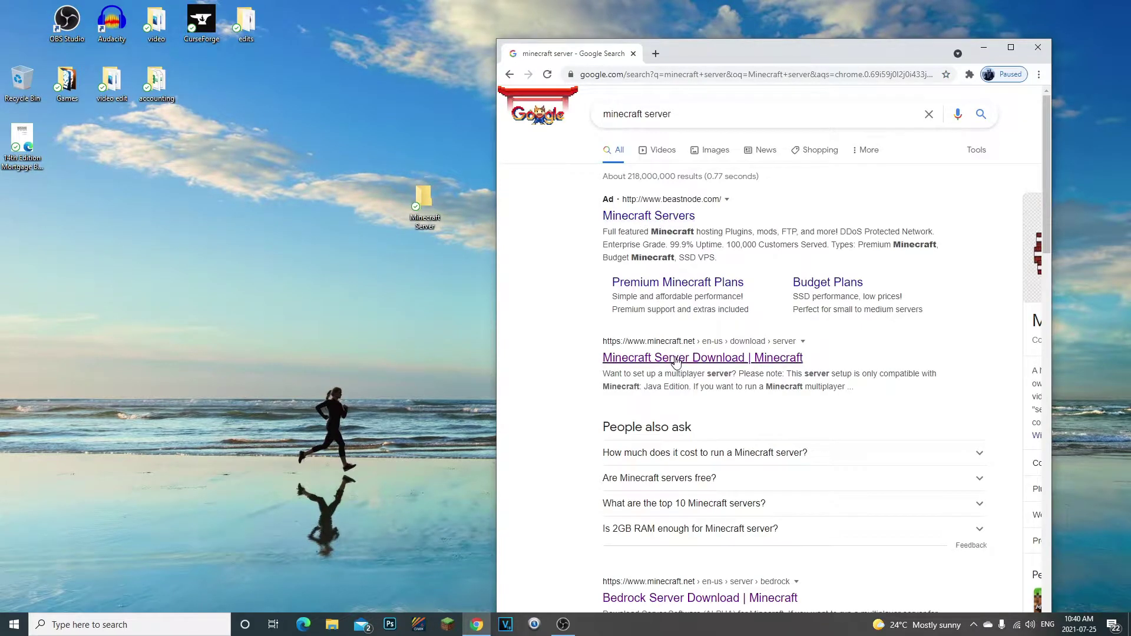
{"action": "left_click", "coordinate": [668, 361]}
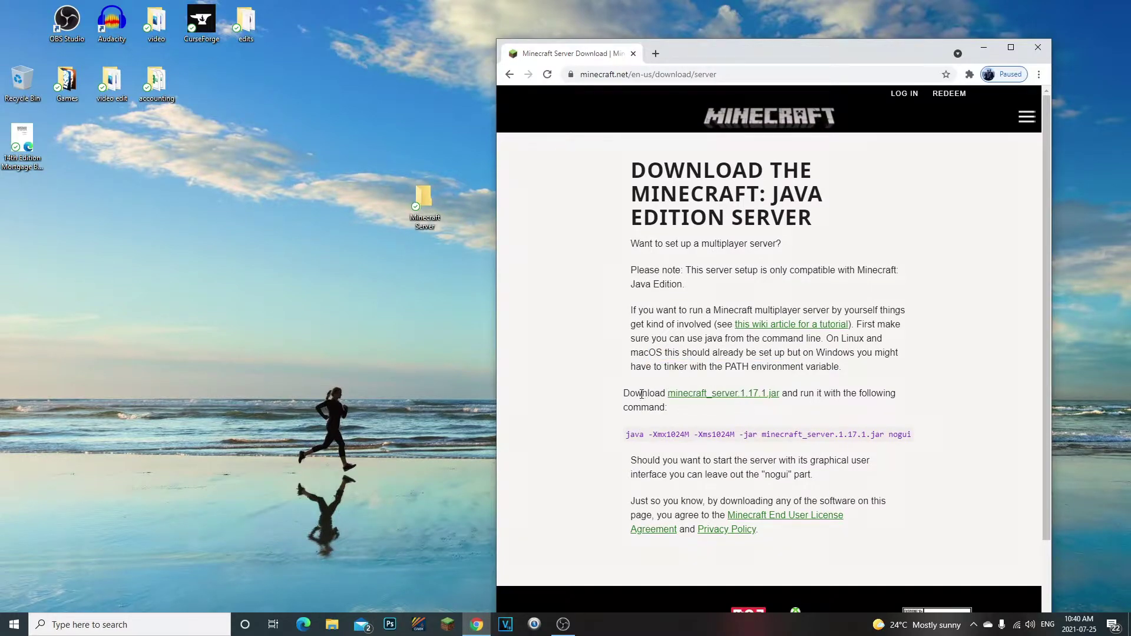
Highlight the server jar download line and the paragraph about running a server
{"action": "left_click_drag", "start_coordinate": [642, 393], "coordinate": [631, 394]}
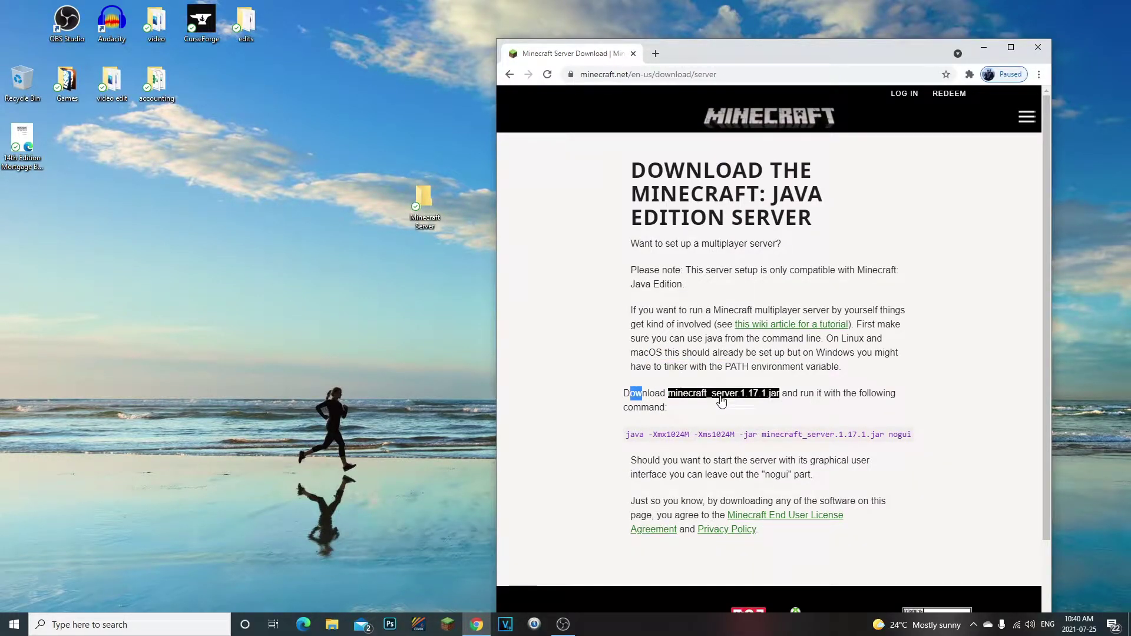
{"action": "double_click", "coordinate": [832, 394]}
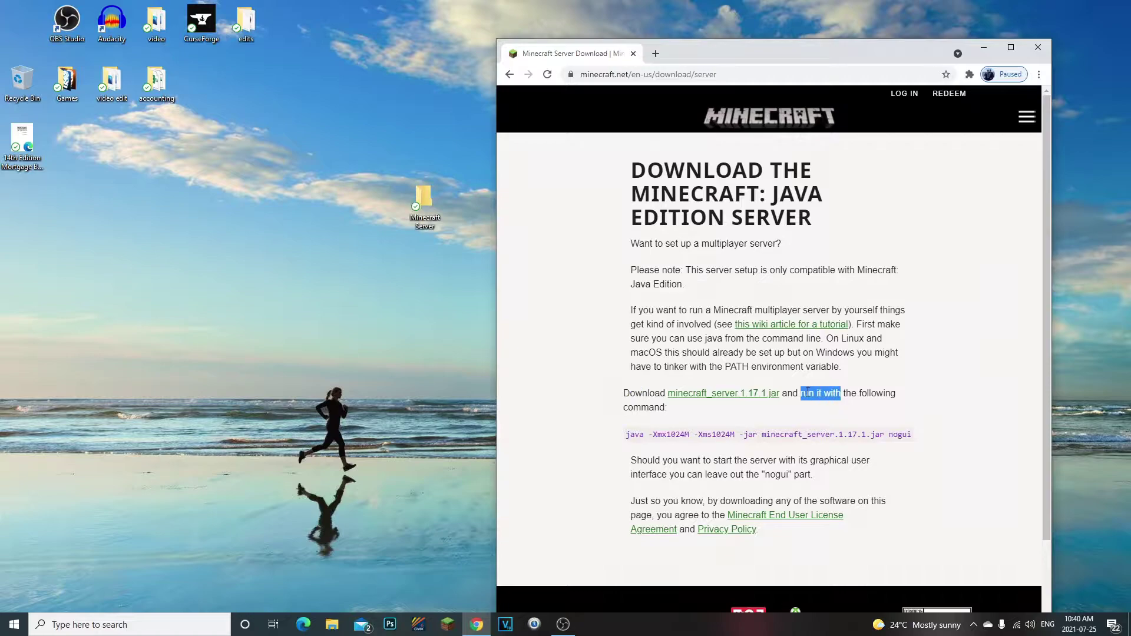
{"action": "left_click", "coordinate": [835, 392]}
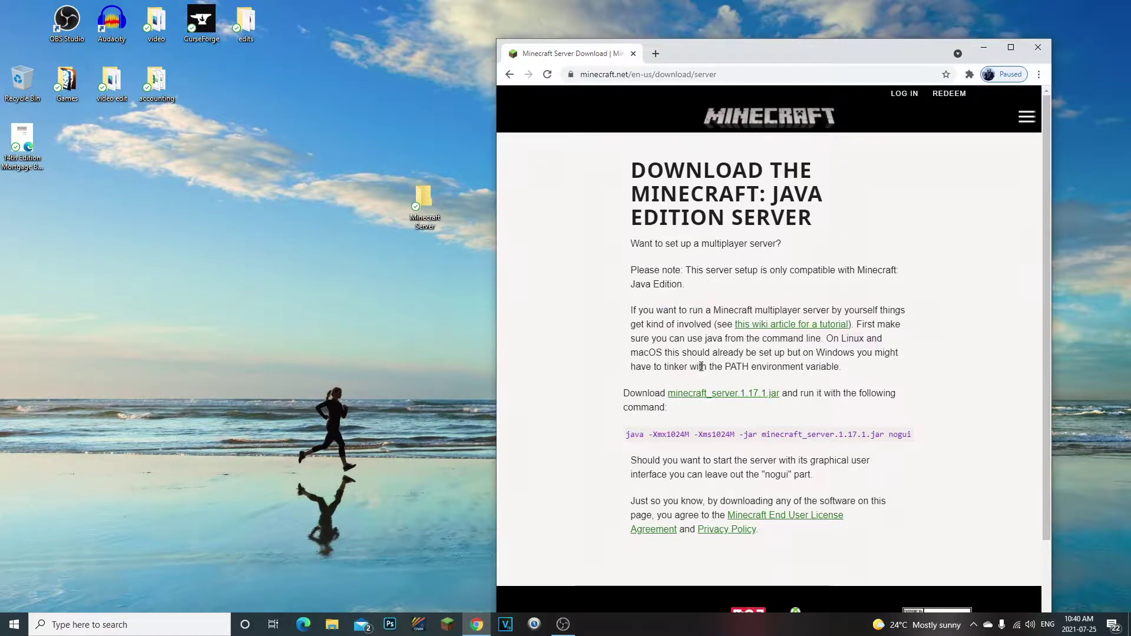
{"action": "triple_click", "coordinate": [659, 337]}
{"action": "left_click", "coordinate": [707, 371]}
{"action": "scroll", "coordinate": [737, 389], "scroll_direction": "down", "scroll_amount": 3}
{"action": "scroll", "coordinate": [742, 393], "scroll_direction": "up", "scroll_amount": 3}
Review the Java setup paragraph, minecraft_server.1.17.1.jar link and java command, then start a new Google tab
{"action": "mouse_move", "coordinate": [726, 351]}
{"action": "left_mouse_down"}
{"action": "mouse_move", "coordinate": [628, 313]}
{"action": "mouse_move", "coordinate": [744, 353]}
{"action": "left_mouse_up"}
{"action": "left_click", "coordinate": [632, 311]}
{"action": "left_click", "coordinate": [817, 368]}
{"action": "left_click_drag", "start_coordinate": [616, 319], "coordinate": [733, 362]}
{"action": "left_click", "coordinate": [733, 362]}
{"action": "left_click_drag", "start_coordinate": [780, 393], "coordinate": [668, 395]}
{"action": "left_click", "coordinate": [650, 433]}
{"action": "left_click_drag", "start_coordinate": [856, 437], "coordinate": [613, 442]}
{"action": "left_click", "coordinate": [613, 442]}
{"action": "left_click", "coordinate": [656, 53]}
{"action": "left_click", "coordinate": [718, 281]}
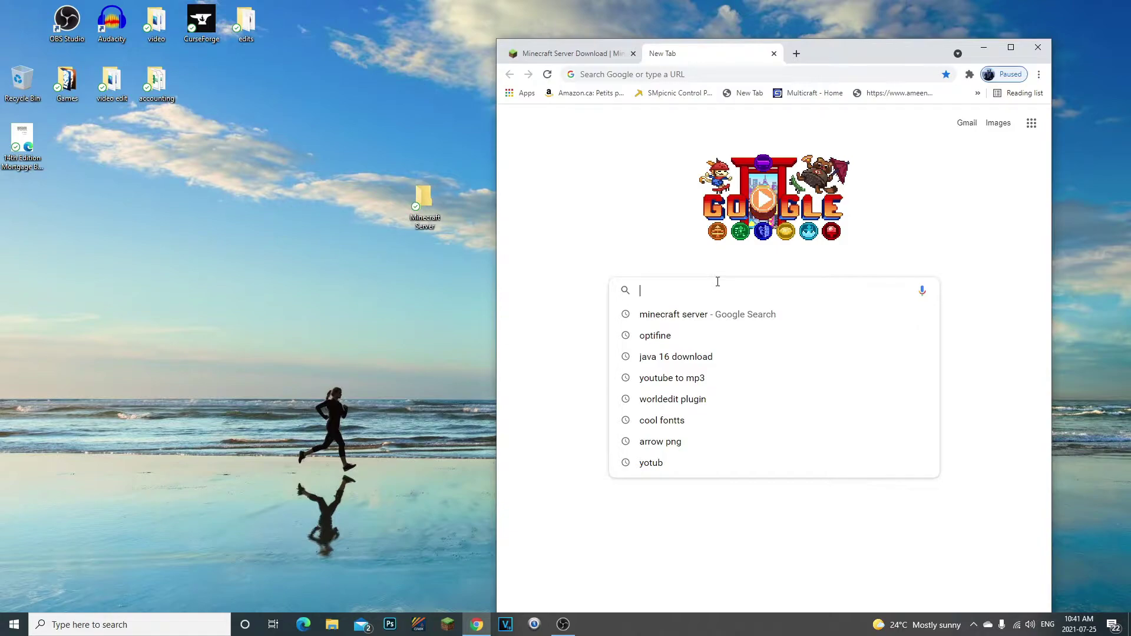
Search Google for 'minecraft 1.16.5 server download' via the suggested query
{"action": "type", "text": "M"}
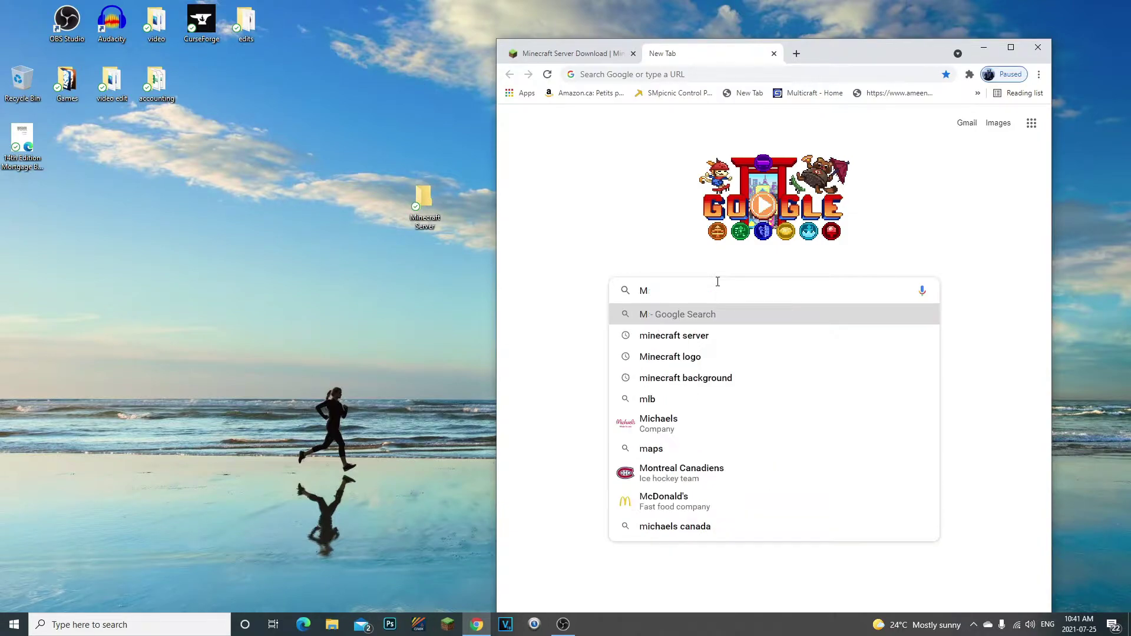
{"action": "type", "text": "inecraft "}
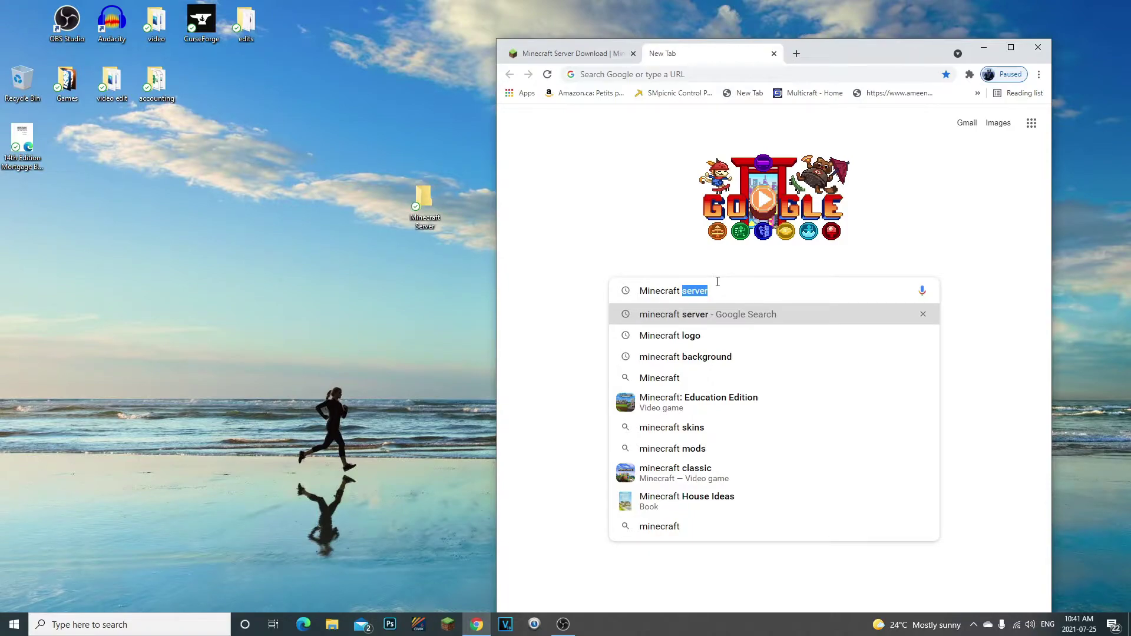
{"action": "type", "text": "1.1"}
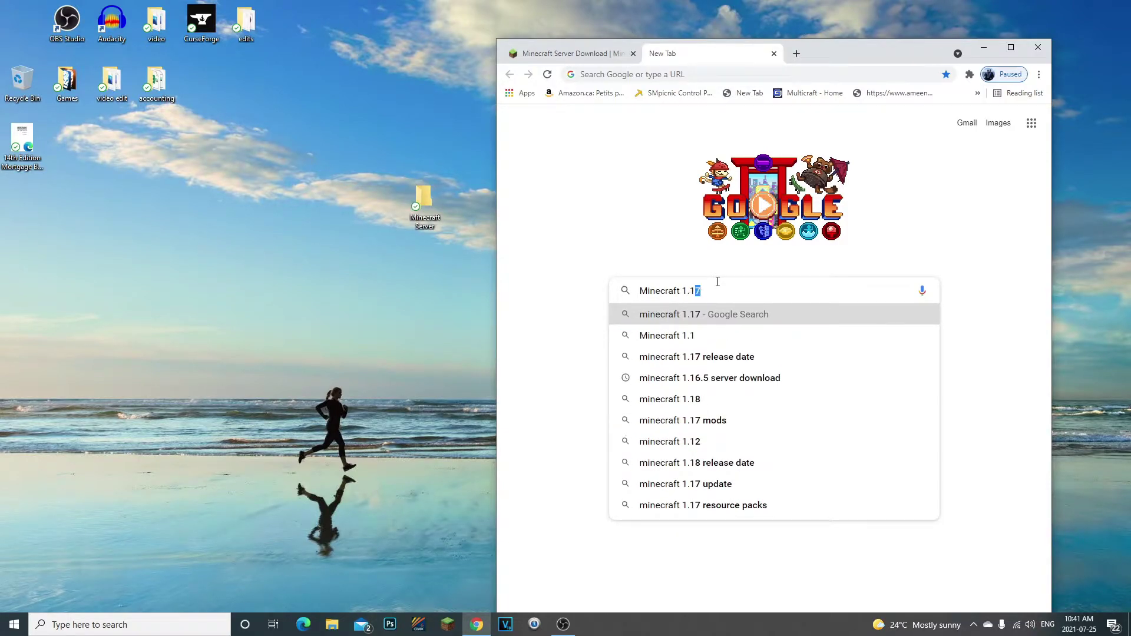
{"action": "key", "text": "BackSpace"}
{"action": "type", "text": "6.5 "}
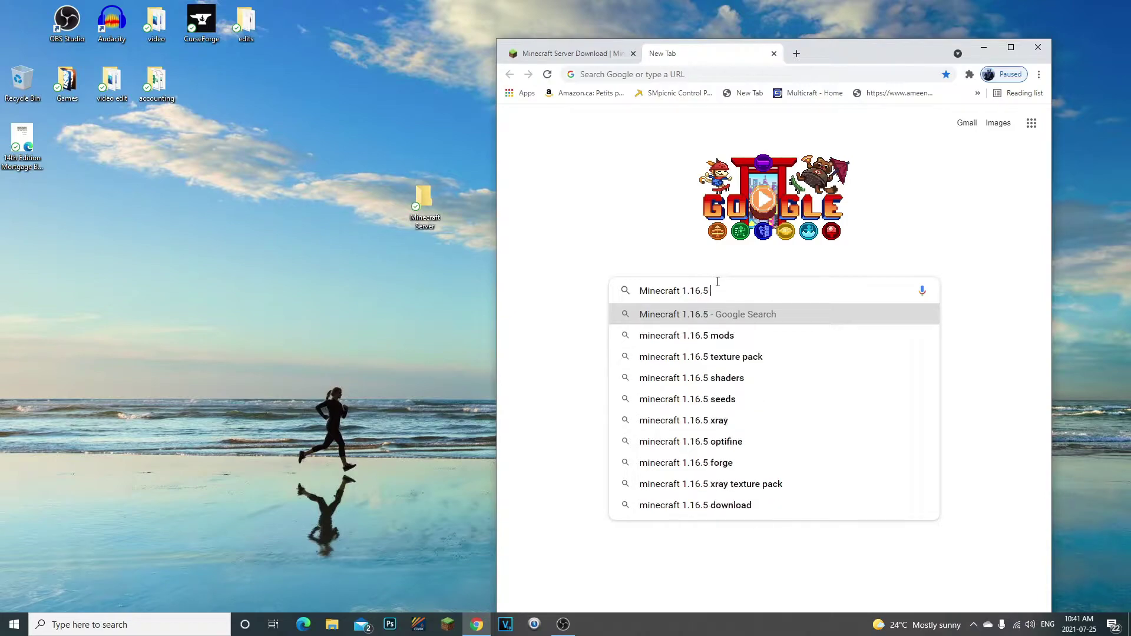
{"action": "type", "text": "server"}
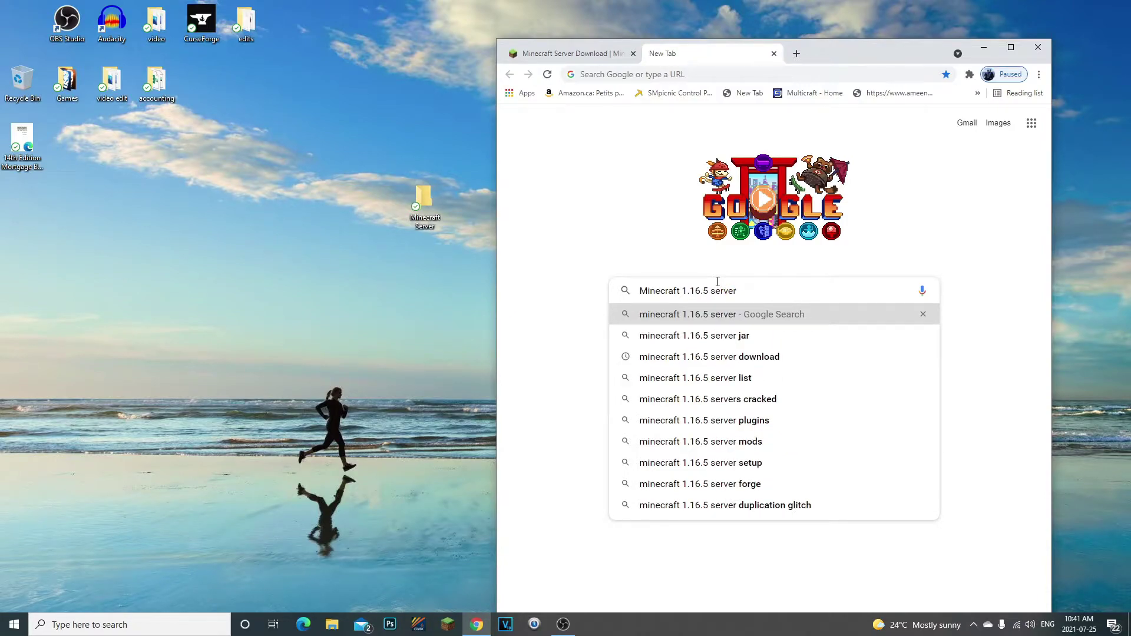
{"action": "left_click", "coordinate": [731, 357]}
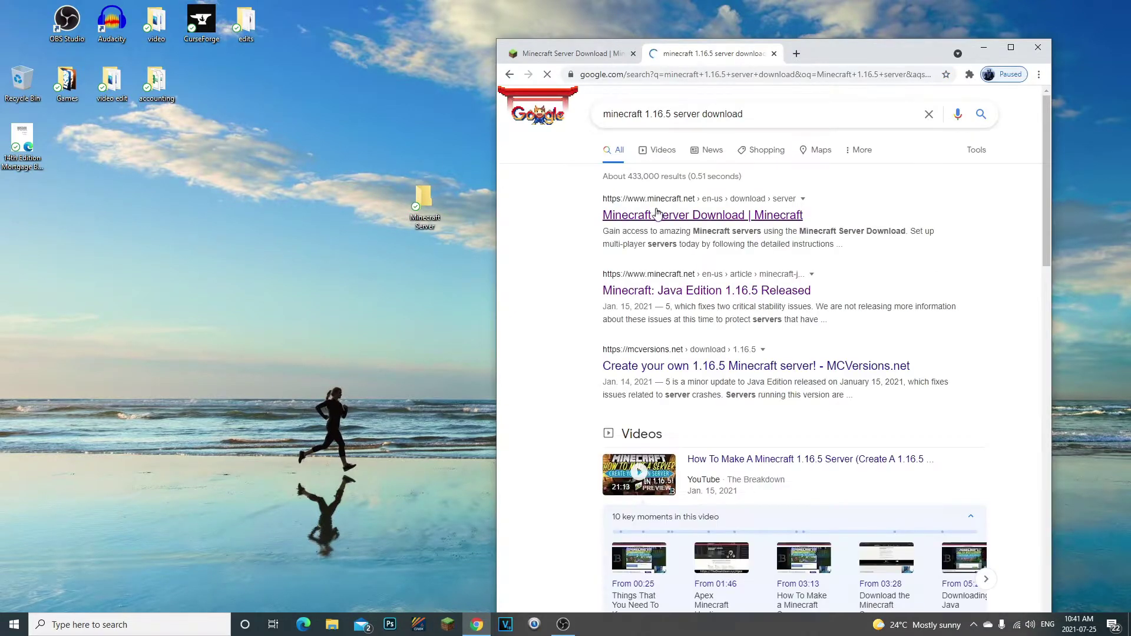
Select parts of the search query to check the 1.16.5 version number
{"action": "left_click_drag", "start_coordinate": [807, 116], "coordinate": [537, 173]}
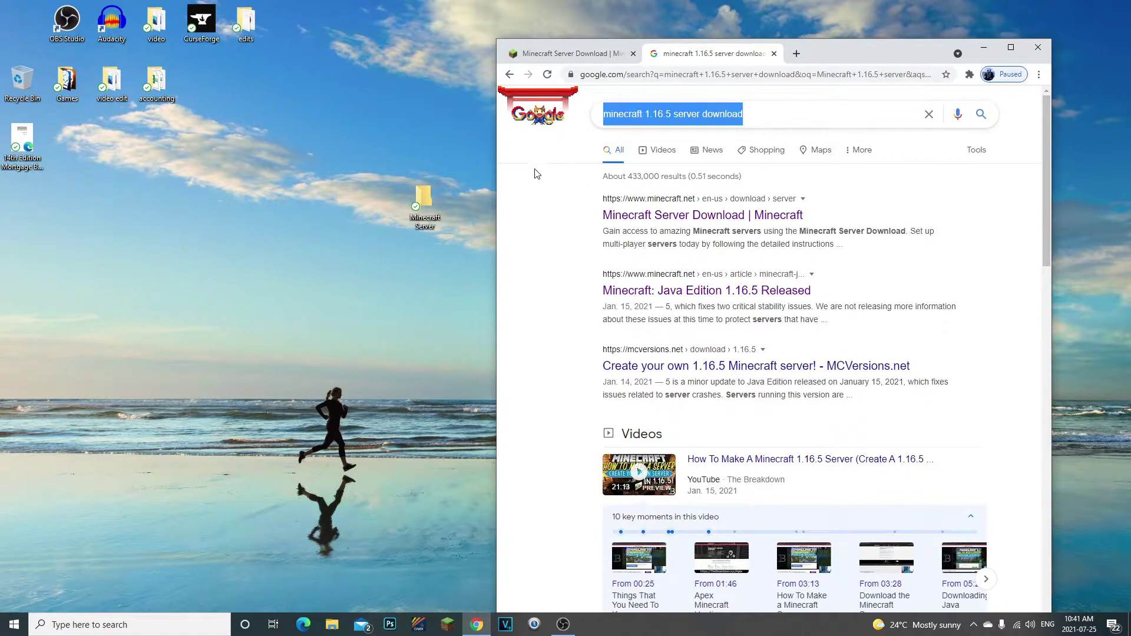
{"action": "left_click", "coordinate": [671, 114]}
{"action": "left_click_drag", "start_coordinate": [671, 113], "coordinate": [652, 117]}
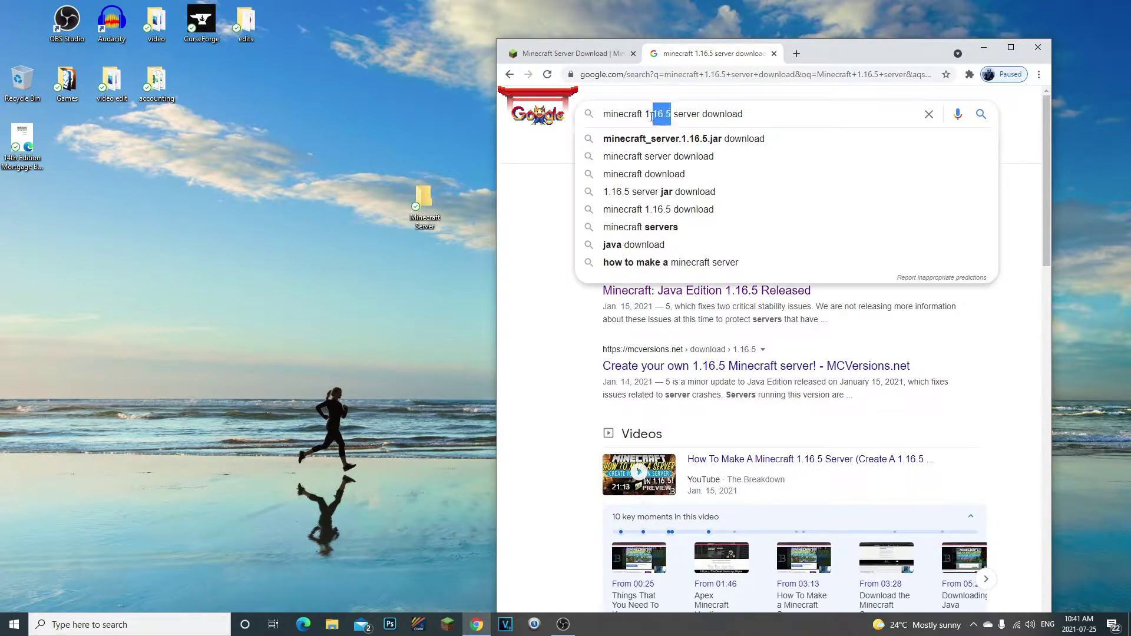
{"action": "left_click", "coordinate": [652, 116]}
{"action": "left_click_drag", "start_coordinate": [800, 115], "coordinate": [491, 245]}
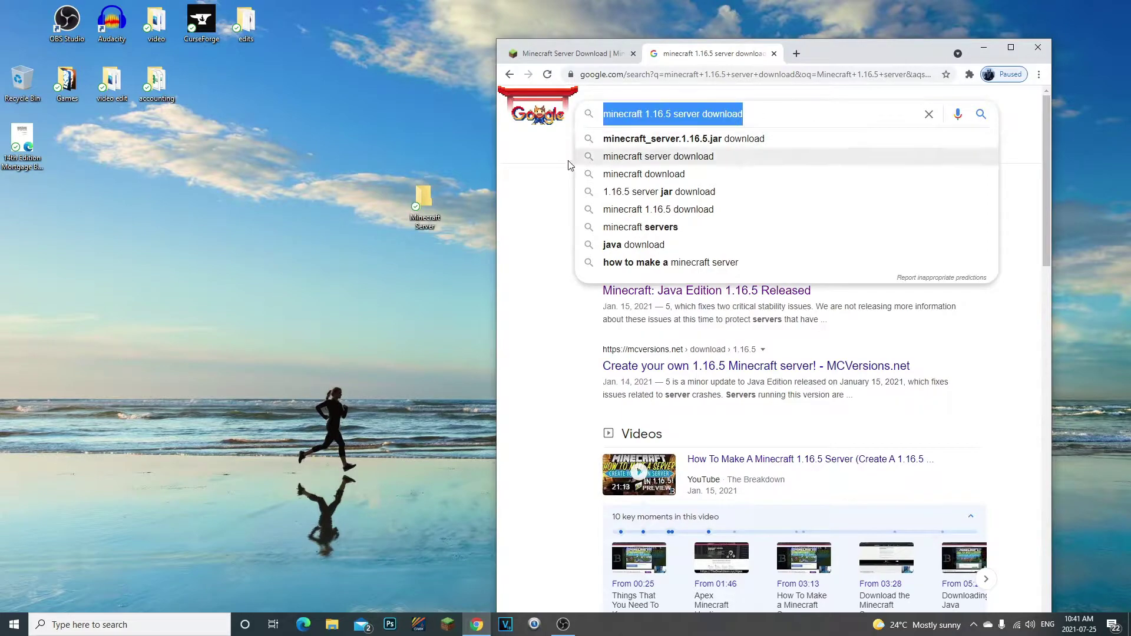
{"action": "mouse_move", "coordinate": [673, 116]}
{"action": "left_mouse_down"}
{"action": "mouse_move", "coordinate": [642, 116]}
{"action": "mouse_move", "coordinate": [672, 116]}
{"action": "left_mouse_up"}
{"action": "left_click", "coordinate": [672, 116]}
{"action": "key", "text": "Left"}
{"action": "left_click", "coordinate": [672, 116]}
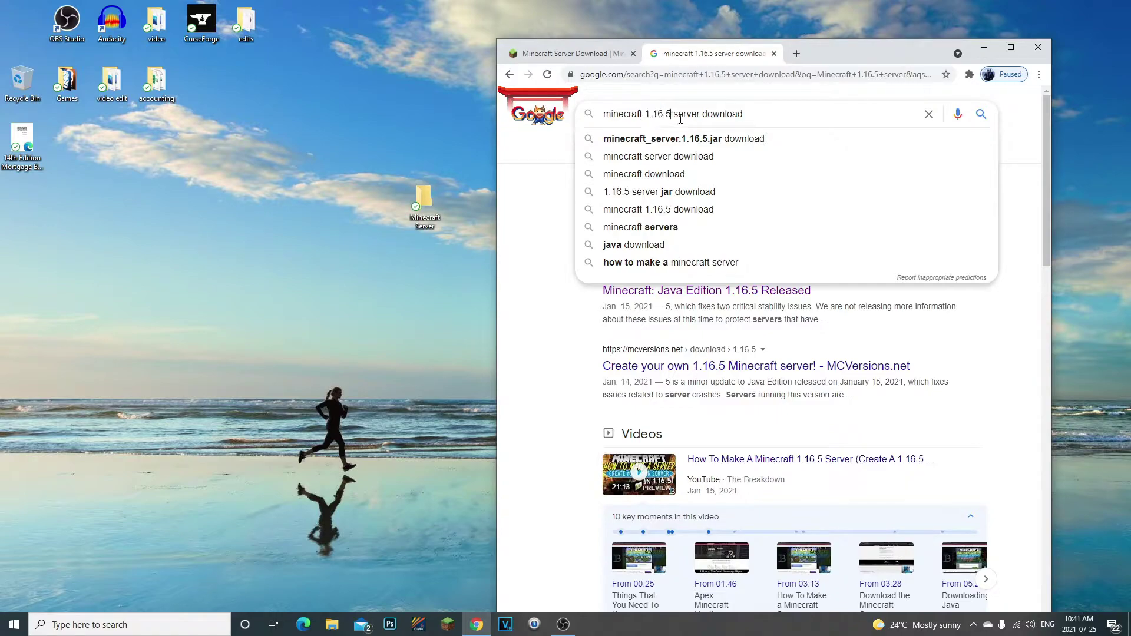
{"action": "key", "text": "BackSpace"}
{"action": "type", "text": "4"}
{"action": "key", "text": "Return"}
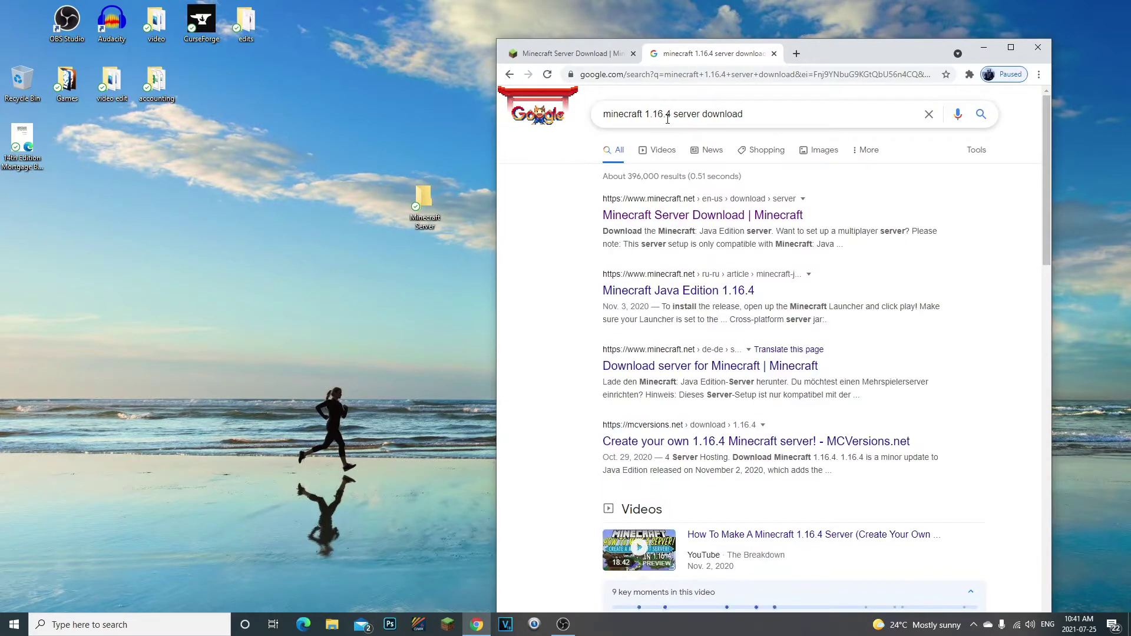
{"action": "left_click", "coordinate": [670, 117]}
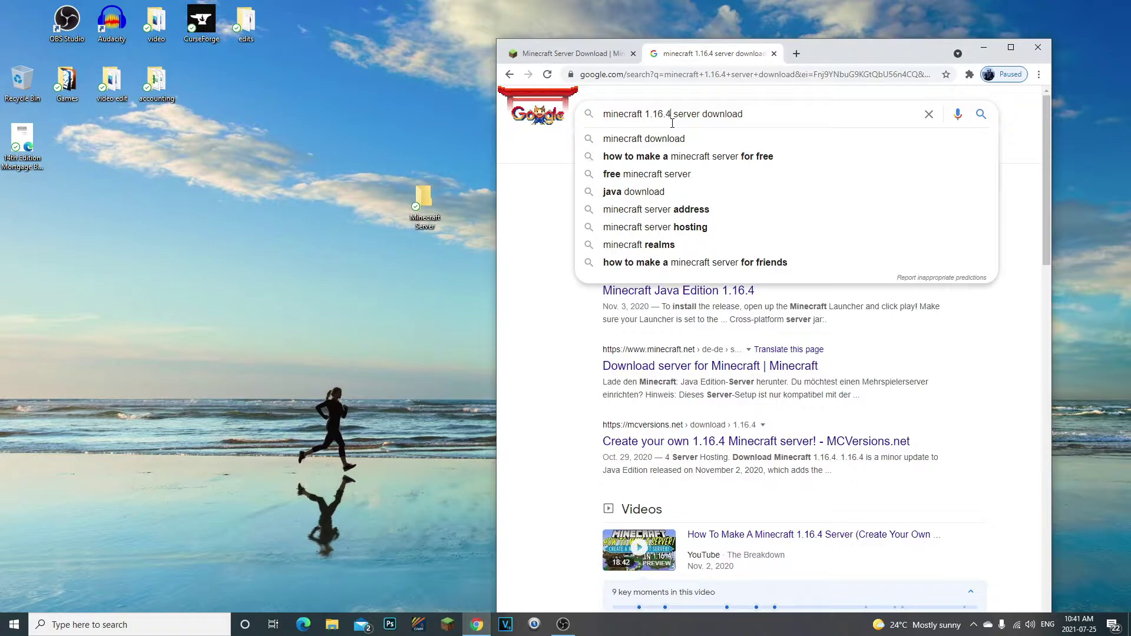
{"action": "key", "text": "Delete"}
{"action": "type", "text": "5"}
{"action": "key", "text": "Return"}
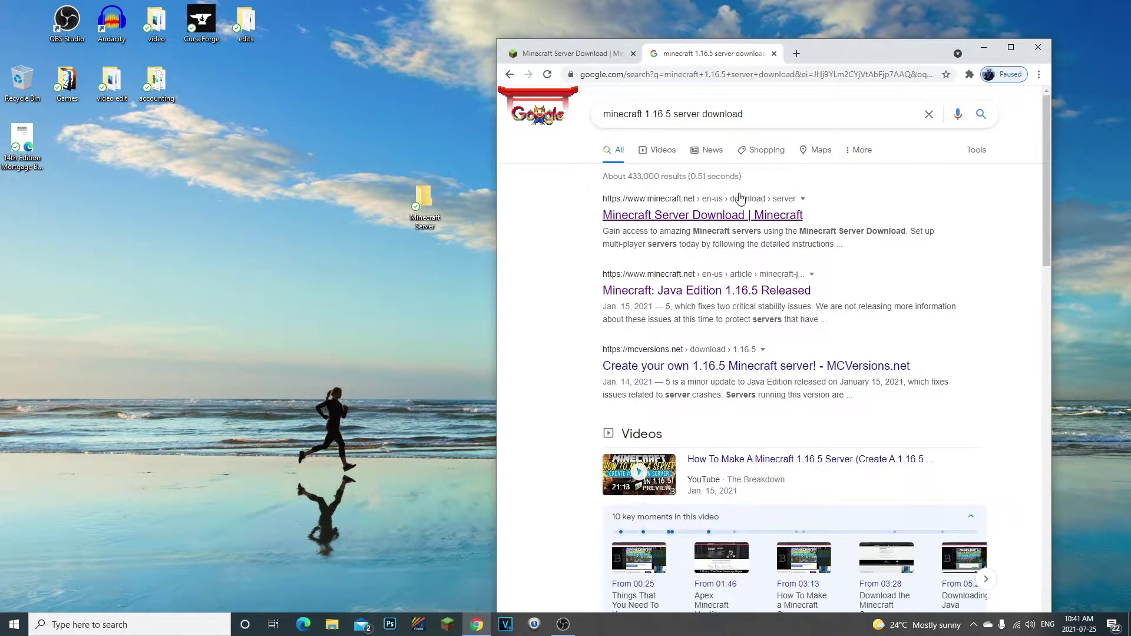
{"action": "left_click", "coordinate": [650, 117]}
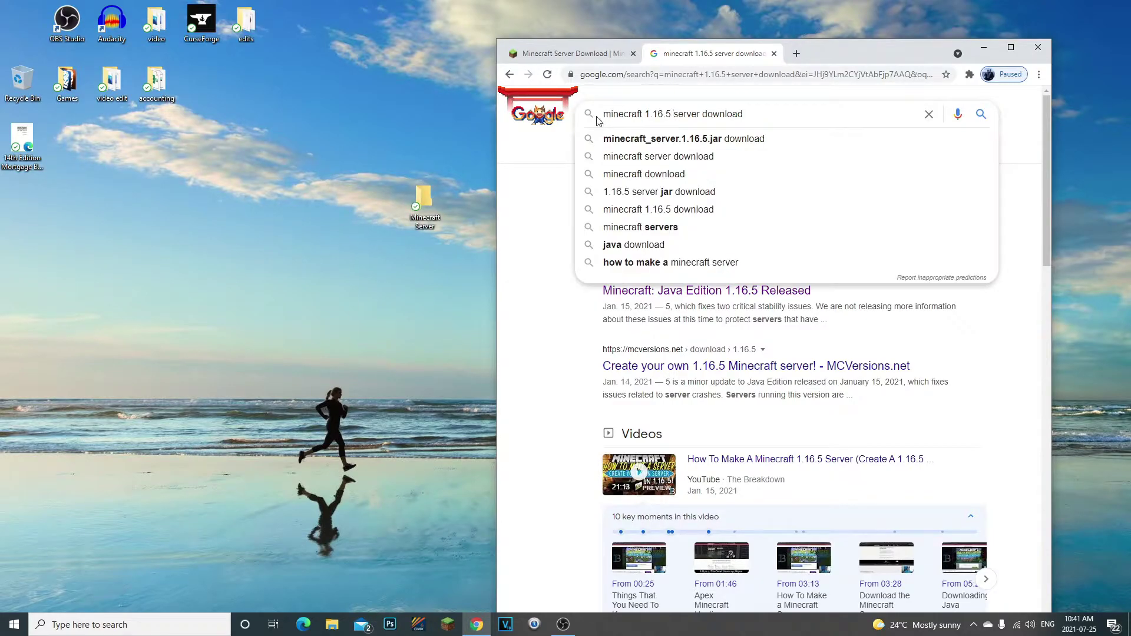
{"action": "mouse_move", "coordinate": [682, 115]}
{"action": "left_mouse_down"}
{"action": "mouse_move", "coordinate": [629, 115]}
{"action": "mouse_move", "coordinate": [744, 115]}
{"action": "left_mouse_up"}
{"action": "left_click", "coordinate": [650, 115]}
{"action": "left_click", "coordinate": [552, 242]}
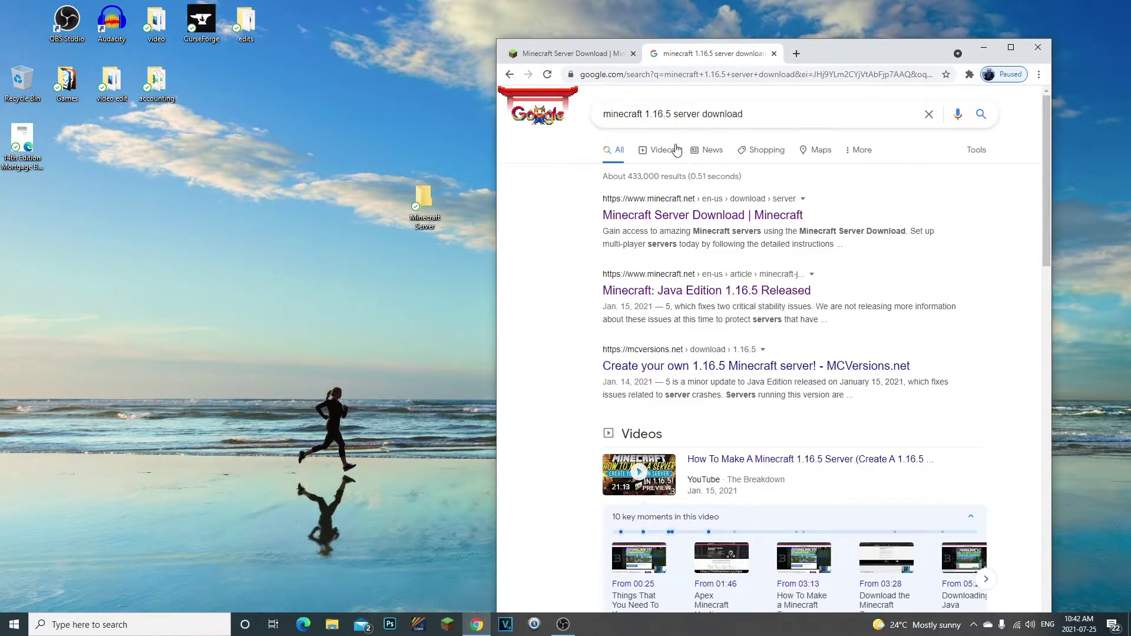
Change the query to 1.16.4, view the page with its Minecraft server jar link, and go back
{"action": "left_click", "coordinate": [670, 112]}
{"action": "key", "text": "BackSpace"}
{"action": "type", "text": "4"}
{"action": "key", "text": "Return"}
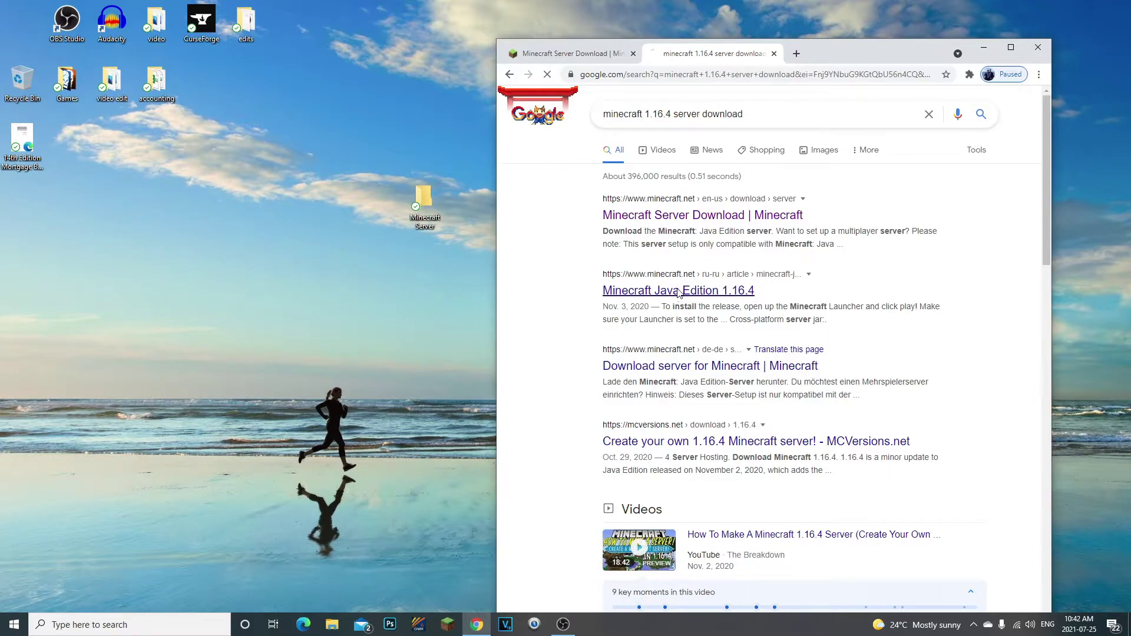
{"action": "scroll", "coordinate": [738, 394], "scroll_direction": "down", "scroll_amount": 7}
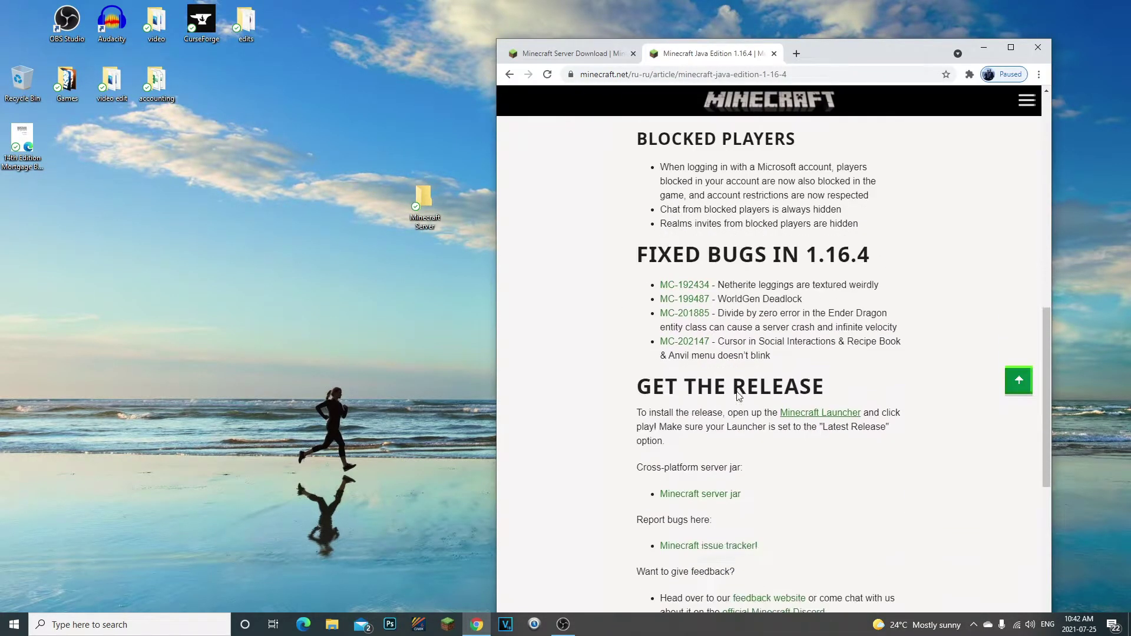
{"action": "scroll", "coordinate": [739, 395], "scroll_direction": "down", "scroll_amount": 8}
{"action": "scroll", "coordinate": [741, 399], "scroll_direction": "up", "scroll_amount": 6}
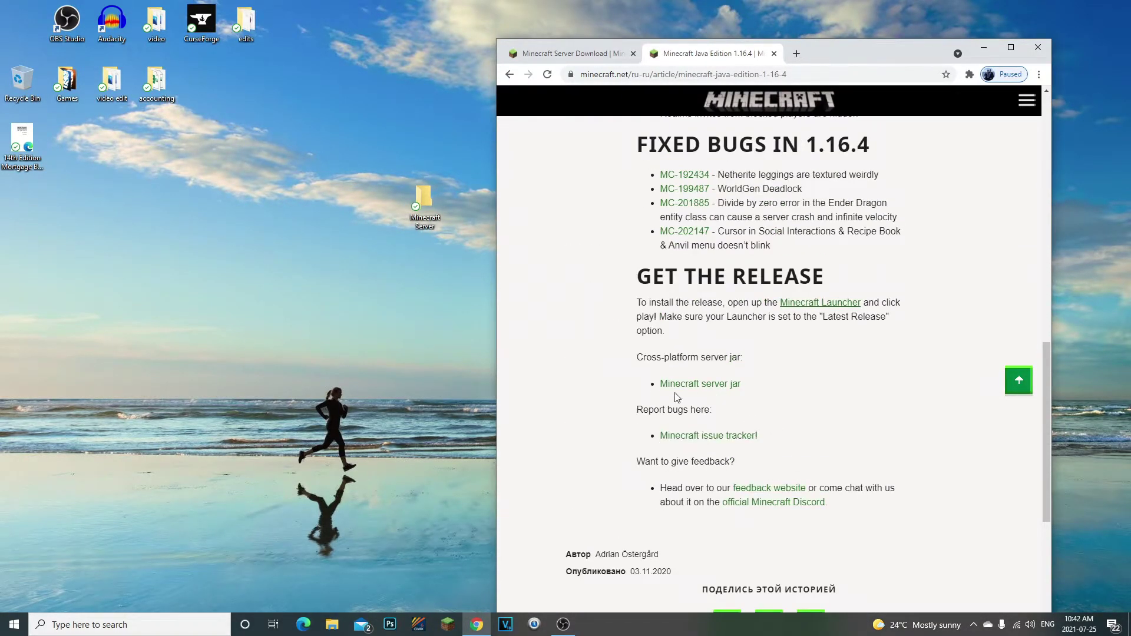
{"action": "left_click_drag", "start_coordinate": [677, 398], "coordinate": [728, 394]}
{"action": "left_click", "coordinate": [510, 74]}
Change the query version back to 1.16.5 to reach the Java Edition 1.16.5 Released article
{"action": "left_click", "coordinate": [674, 118]}
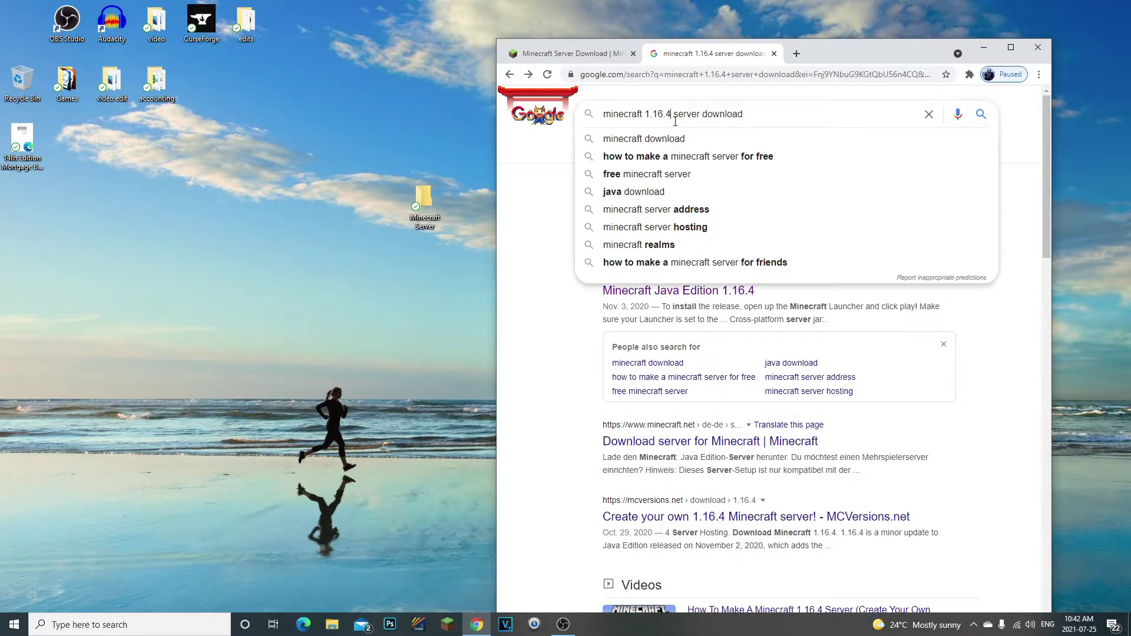
{"action": "key", "text": "BackSpace"}
{"action": "type", "text": "5"}
{"action": "key", "text": "Return"}
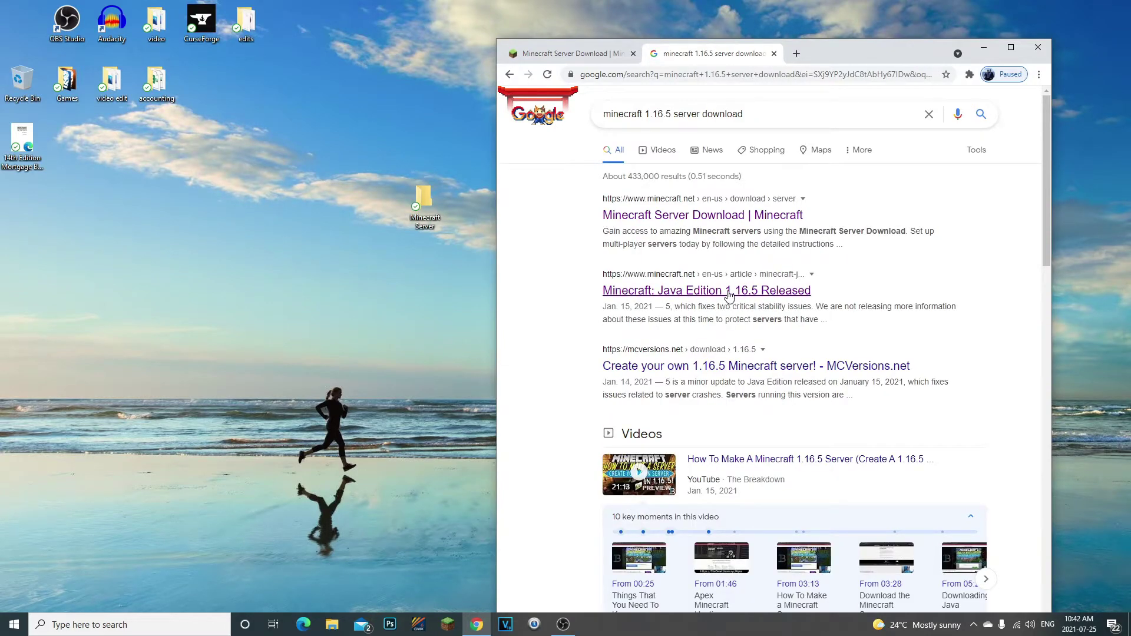
{"action": "scroll", "coordinate": [739, 316], "scroll_direction": "down", "scroll_amount": 5}
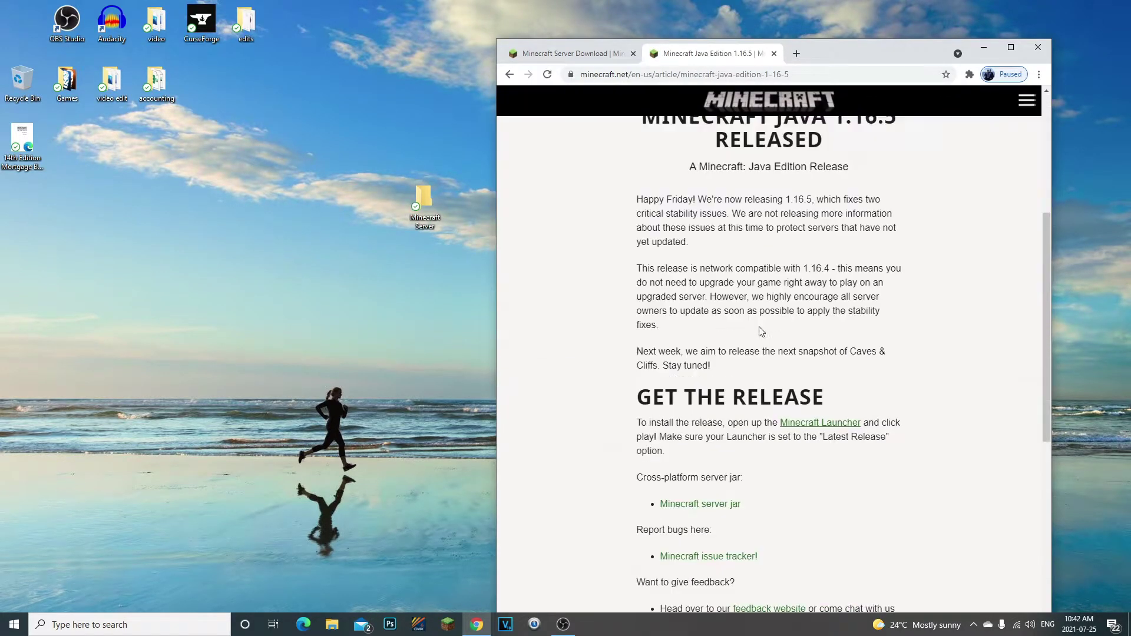
{"action": "scroll", "coordinate": [751, 277], "scroll_direction": "up", "scroll_amount": 5}
Download the 1.16.5 server via the Minecraft server jar link
{"action": "left_click_drag", "start_coordinate": [701, 344], "coordinate": [671, 344]}
{"action": "left_click_drag", "start_coordinate": [768, 362], "coordinate": [831, 370]}
{"action": "scroll", "coordinate": [701, 289], "scroll_direction": "down", "scroll_amount": 5}
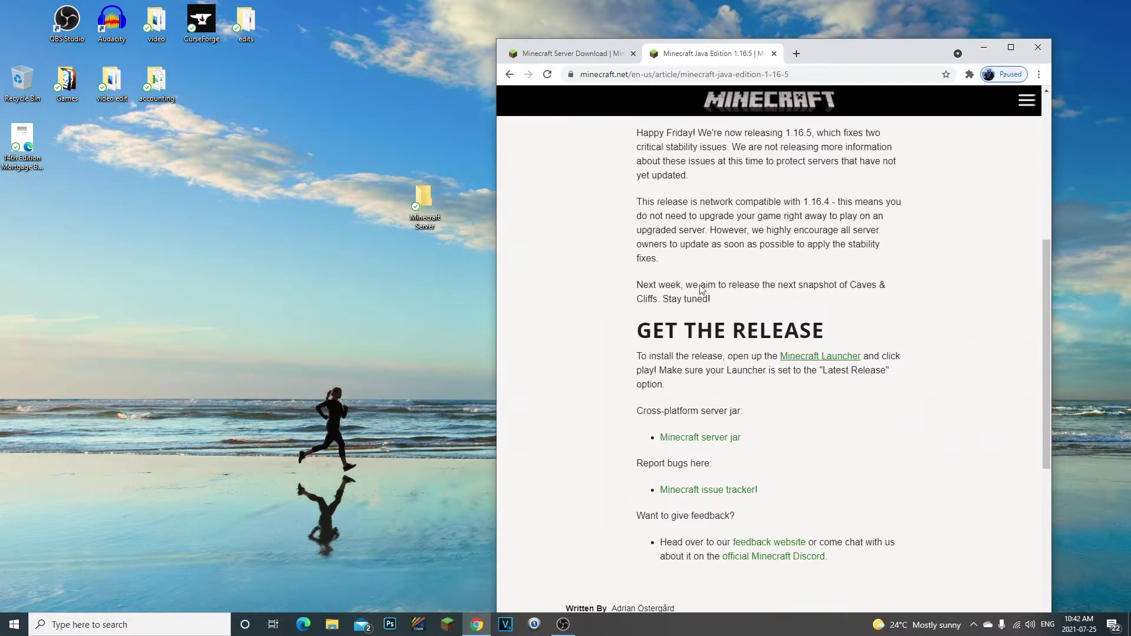
{"action": "left_click", "coordinate": [714, 440]}
{"action": "double_click", "coordinate": [648, 411]}
{"action": "left_click", "coordinate": [671, 413]}
{"action": "left_click", "coordinate": [713, 437]}
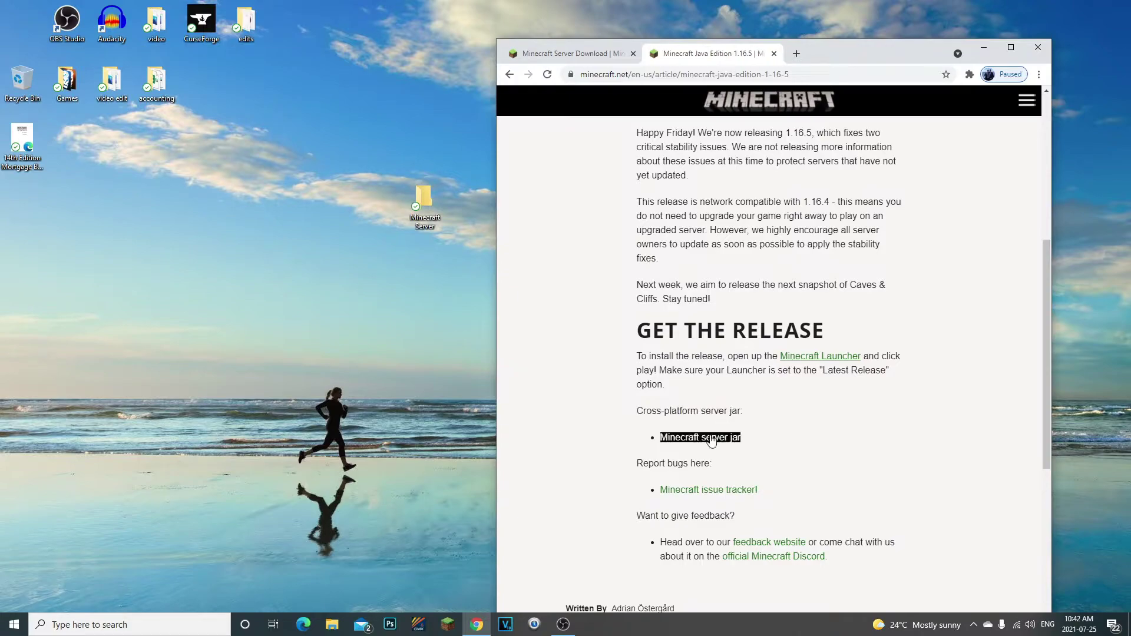
{"action": "left_click_drag", "start_coordinate": [835, 60], "coordinate": [845, 13]}
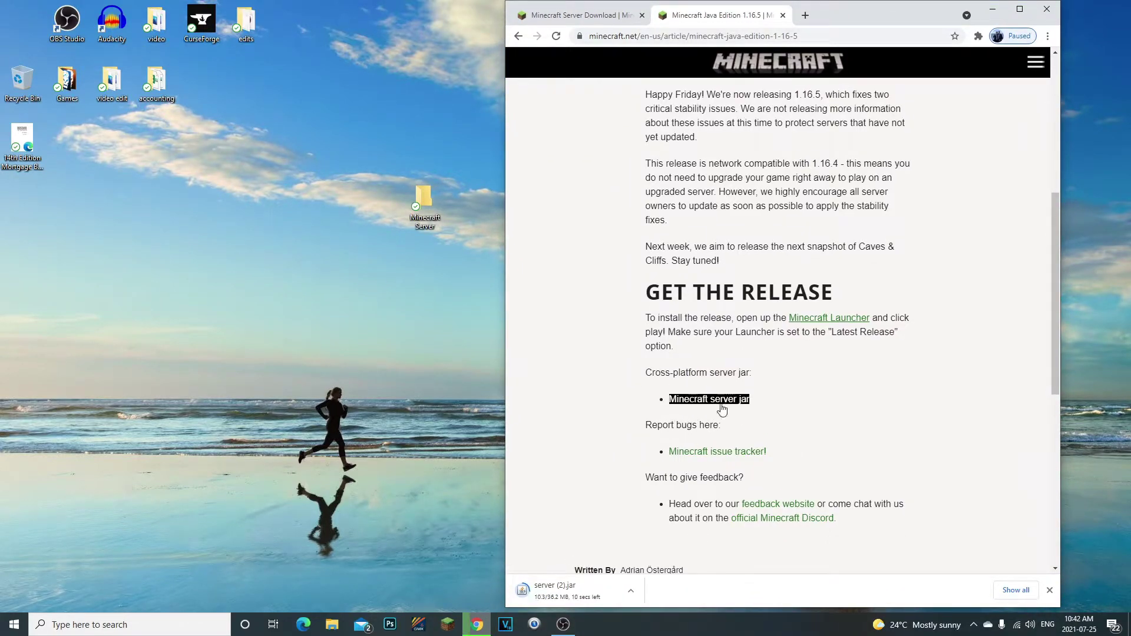
Keep the flagged server jar download despite Chrome's warning
{"action": "left_click", "coordinate": [770, 368]}
{"action": "triple_click", "coordinate": [640, 319]}
{"action": "left_click", "coordinate": [640, 319]}
{"action": "triple_click", "coordinate": [670, 331]}
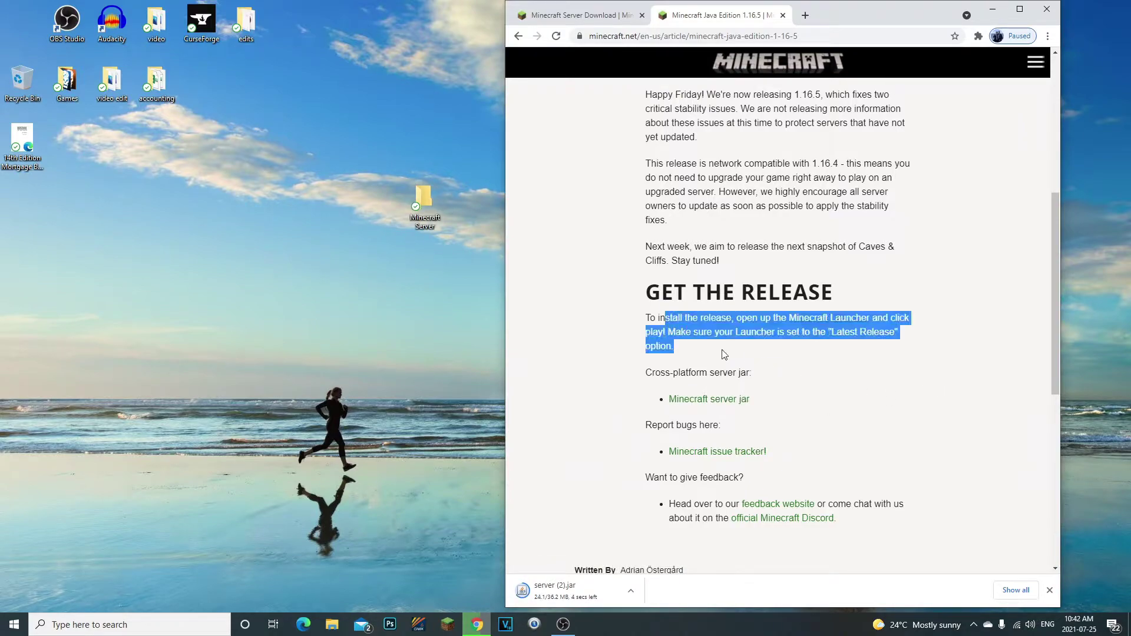
{"action": "left_click", "coordinate": [689, 343]}
{"action": "triple_click", "coordinate": [674, 341]}
{"action": "left_click", "coordinate": [673, 342]}
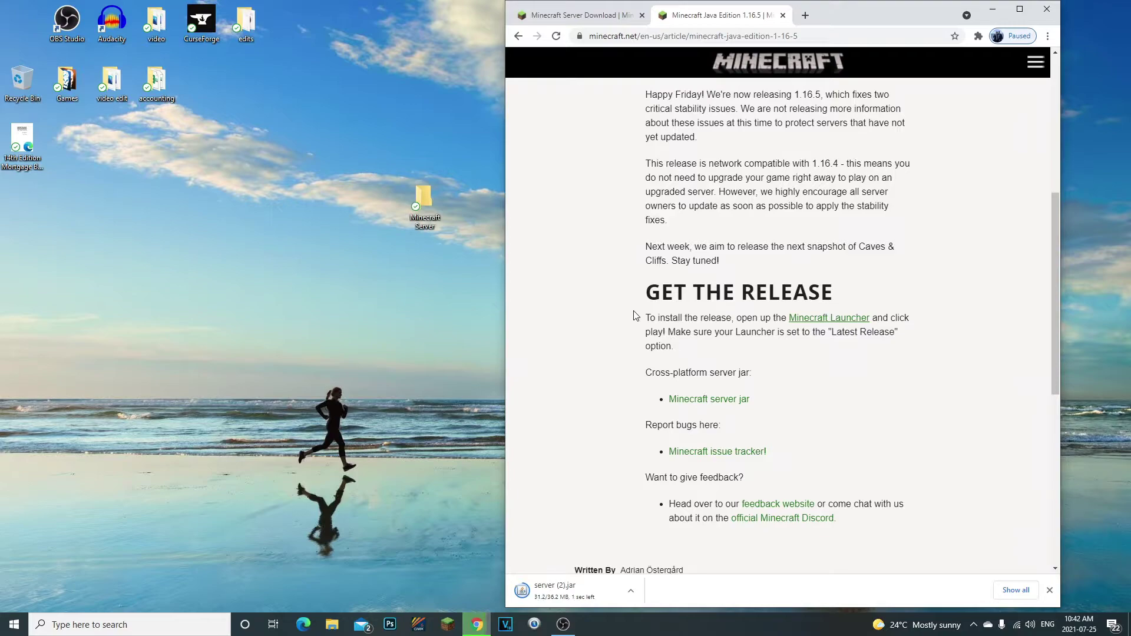
{"action": "left_click_drag", "start_coordinate": [653, 318], "coordinate": [666, 373]}
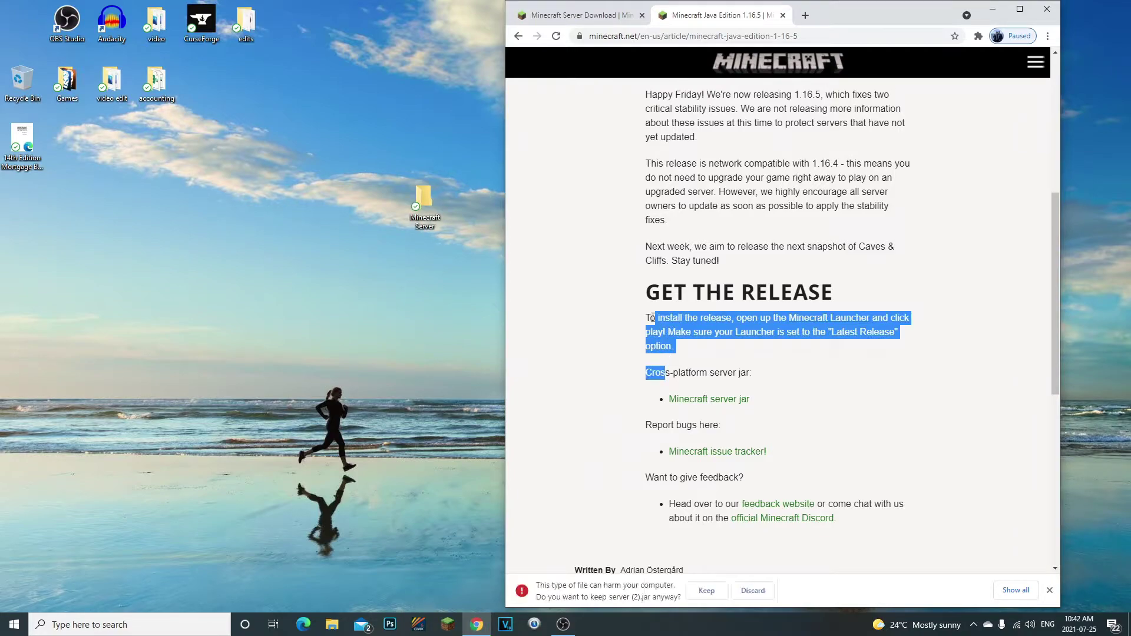
{"action": "left_click", "coordinate": [707, 591]}
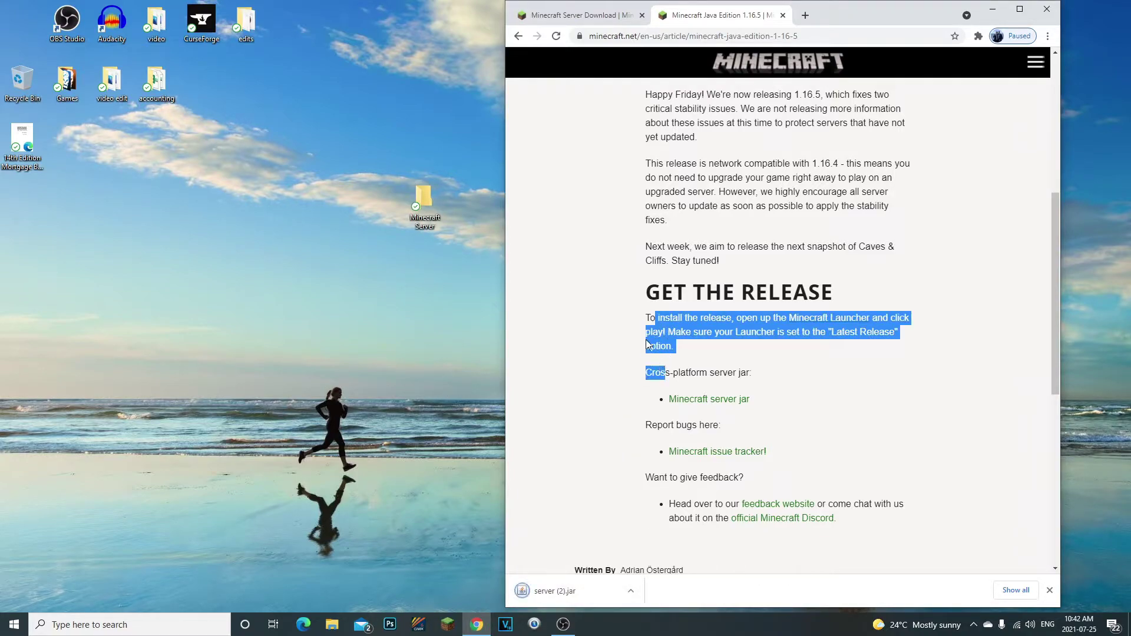
{"action": "left_click", "coordinate": [664, 343]}
{"action": "left_click_drag", "start_coordinate": [645, 319], "coordinate": [689, 346]}
{"action": "left_click", "coordinate": [689, 347]}
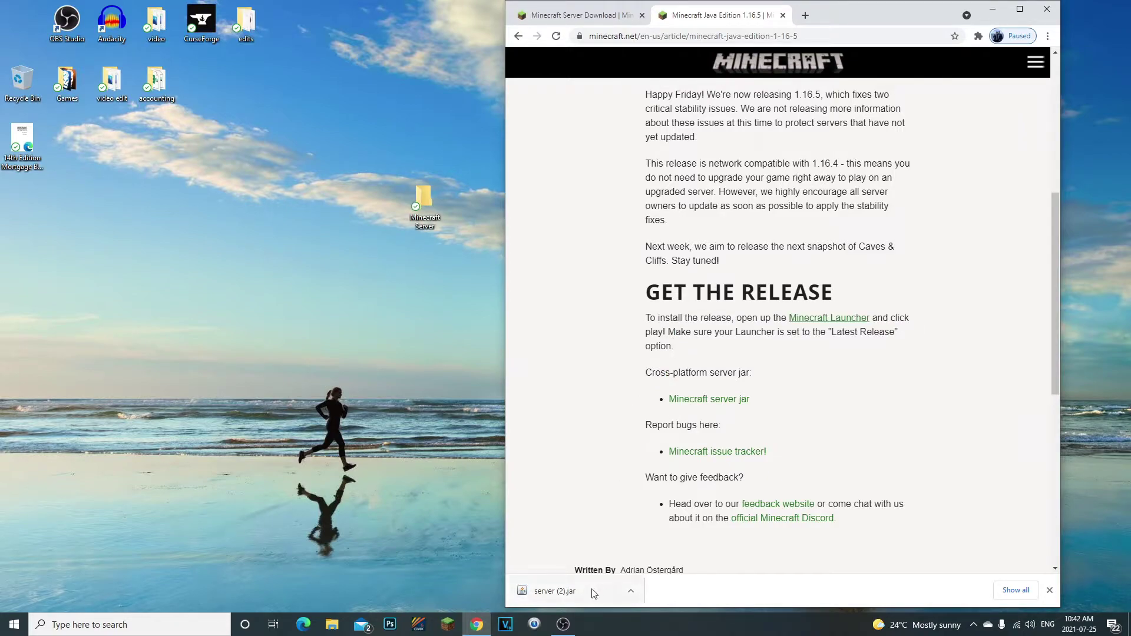
Drag server (2).jar onto the desktop and close the downloads list
{"action": "mouse_move", "coordinate": [613, 591]}
{"action": "left_mouse_down"}
{"action": "mouse_move", "coordinate": [379, 361]}
{"action": "mouse_move", "coordinate": [380, 265]}
{"action": "left_mouse_up"}
{"action": "left_click", "coordinate": [1050, 592]}
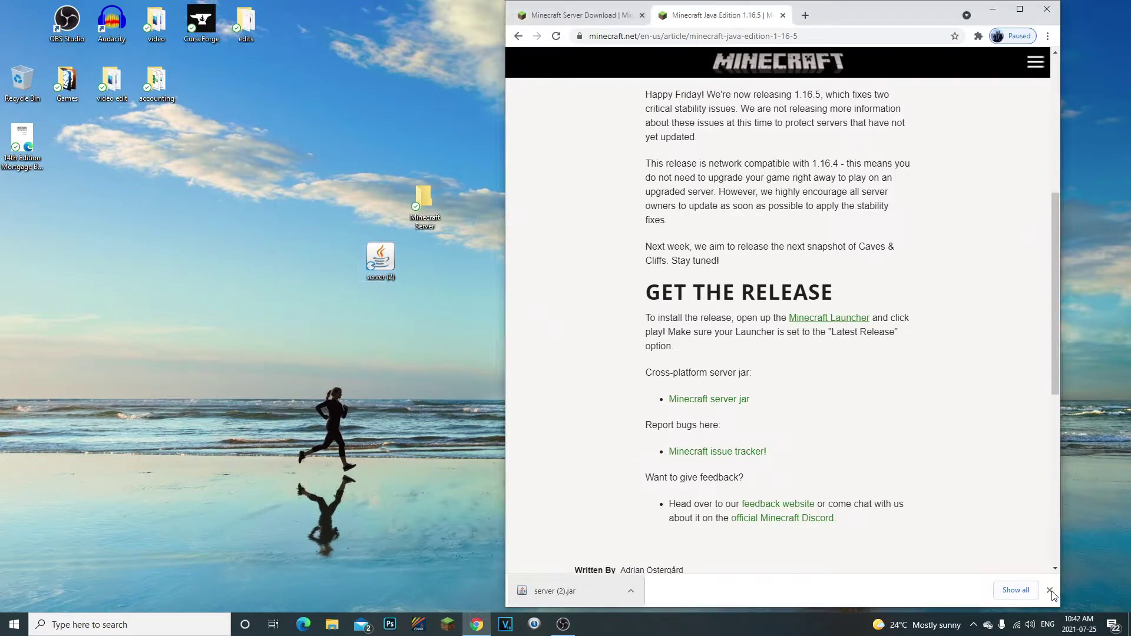
{"action": "left_click", "coordinate": [1051, 591]}
Move server (2).jar into the Minecraft Server folder, open it, and close the 1.16.5 article
{"action": "left_click_drag", "start_coordinate": [389, 261], "coordinate": [422, 203]}
{"action": "double_click", "coordinate": [424, 201]}
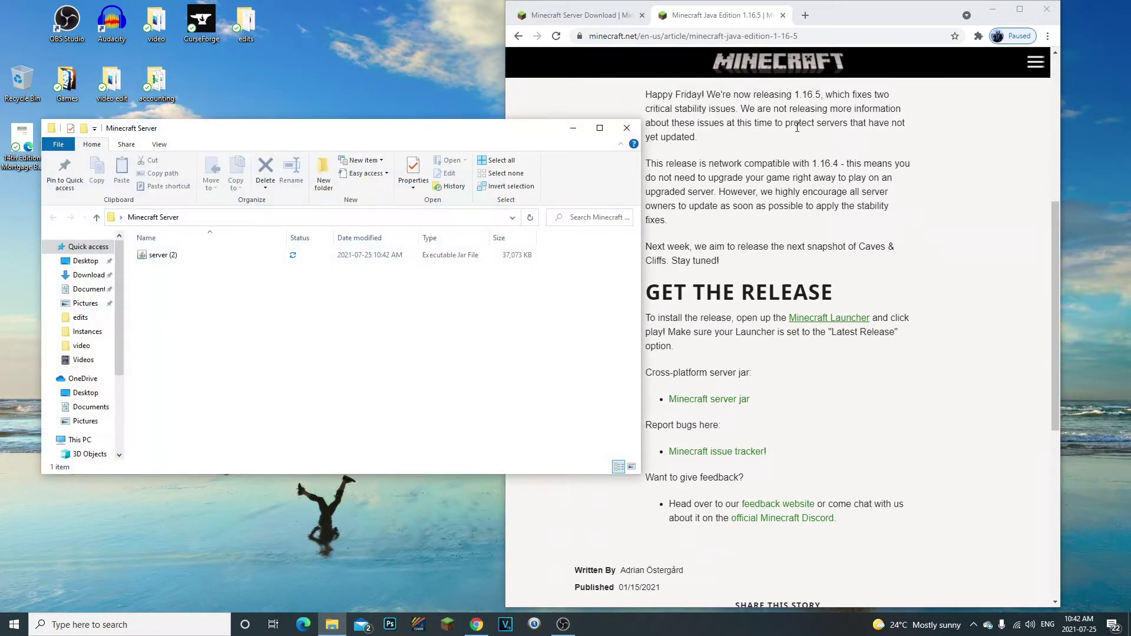
{"action": "left_click", "coordinate": [827, 23]}
{"action": "left_click", "coordinate": [784, 15]}
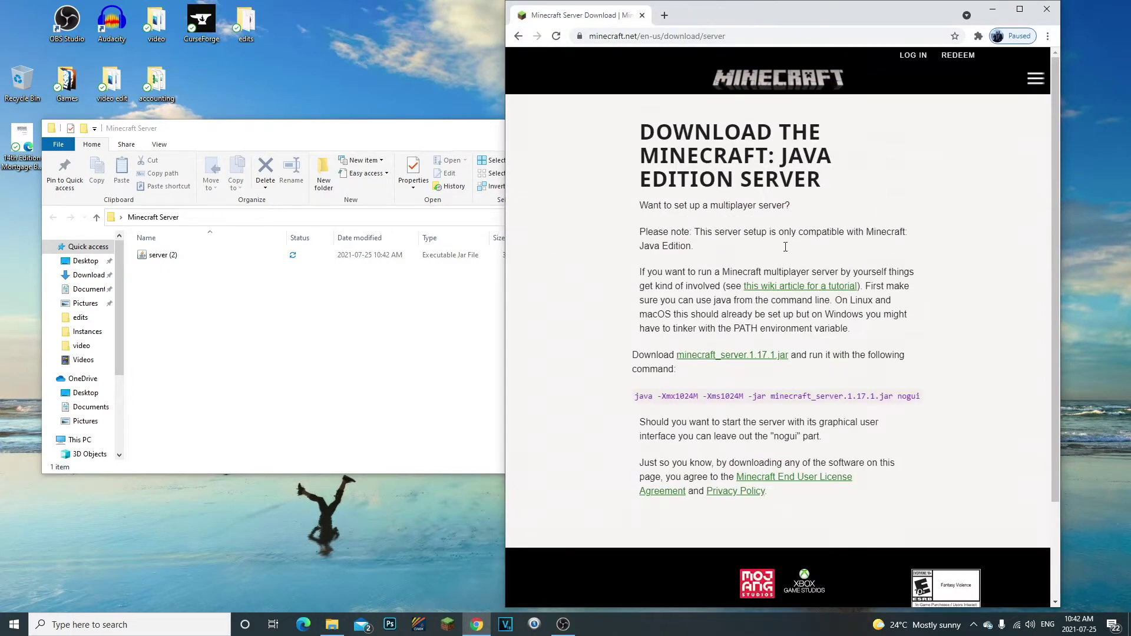
{"action": "left_click", "coordinate": [376, 328]}
Rename server (2).jar to 'server'
{"action": "right_click", "coordinate": [204, 262]}
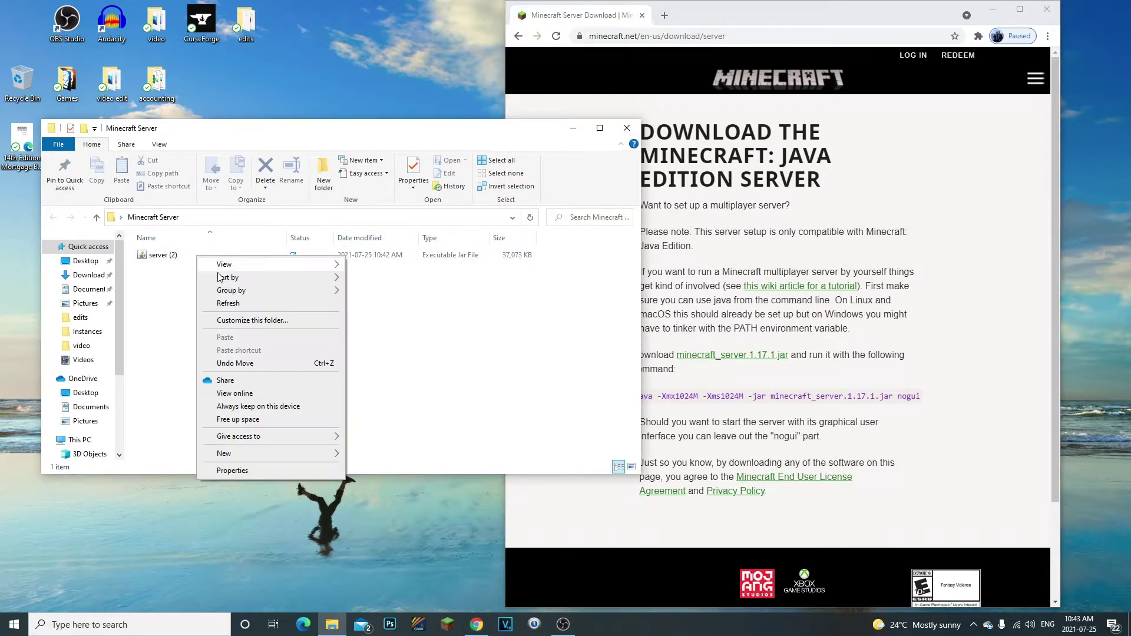
{"action": "left_click", "coordinate": [151, 289]}
{"action": "right_click", "coordinate": [158, 258]}
{"action": "left_click", "coordinate": [198, 557]}
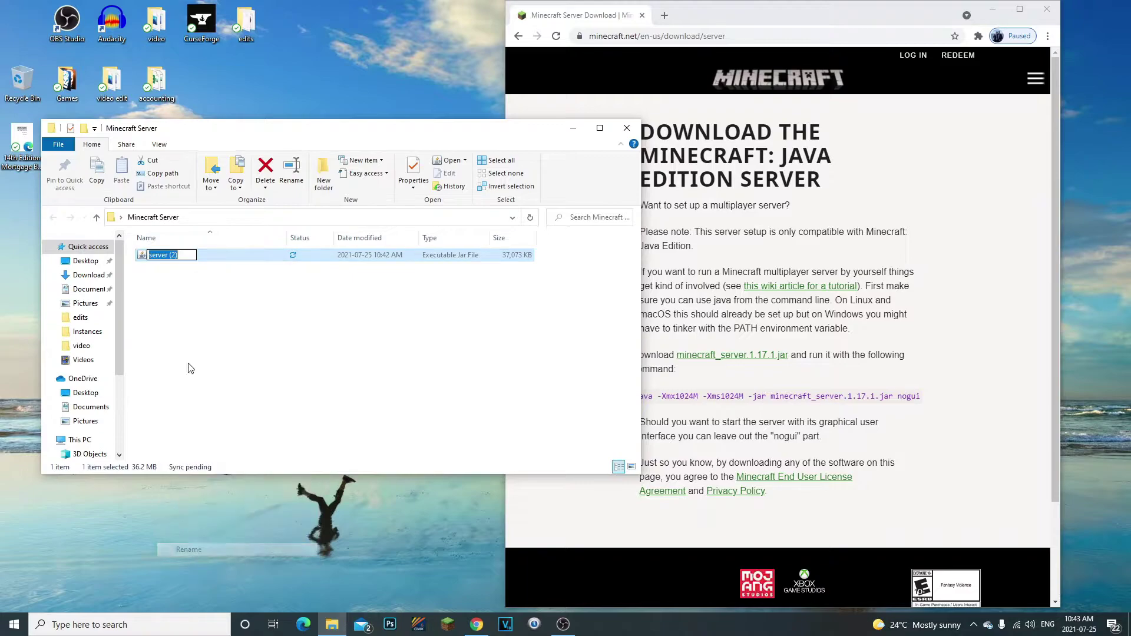
{"action": "key", "text": "Escape"}
{"action": "right_click", "coordinate": [189, 263]}
{"action": "left_click", "coordinate": [165, 396]}
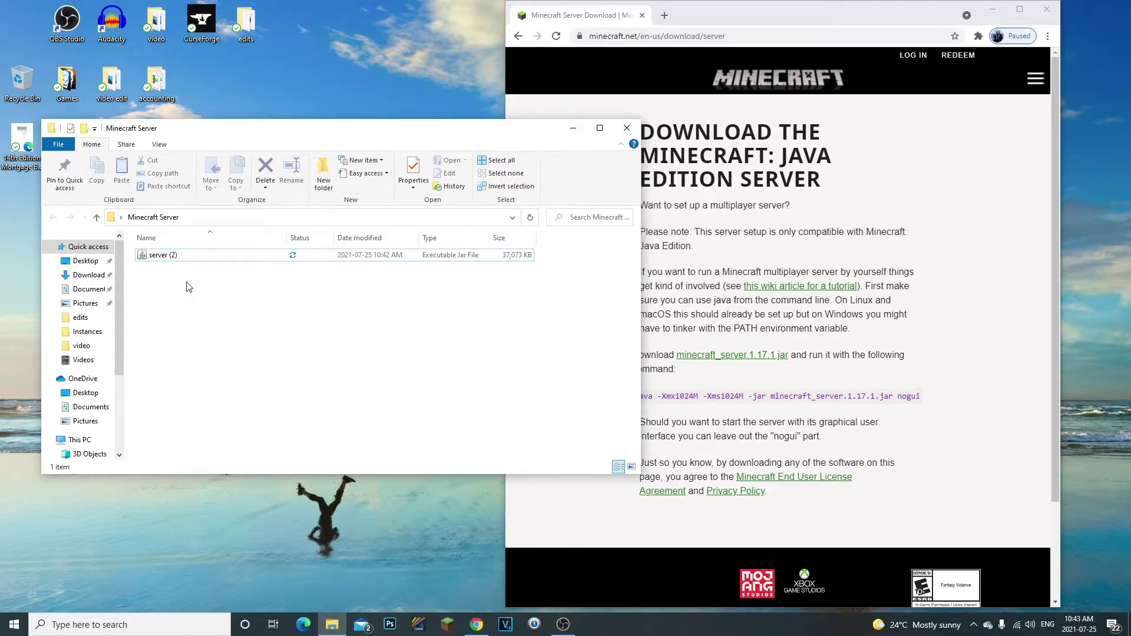
{"action": "left_click", "coordinate": [188, 263]}
{"action": "right_click", "coordinate": [188, 262]}
{"action": "left_click", "coordinate": [199, 552]}
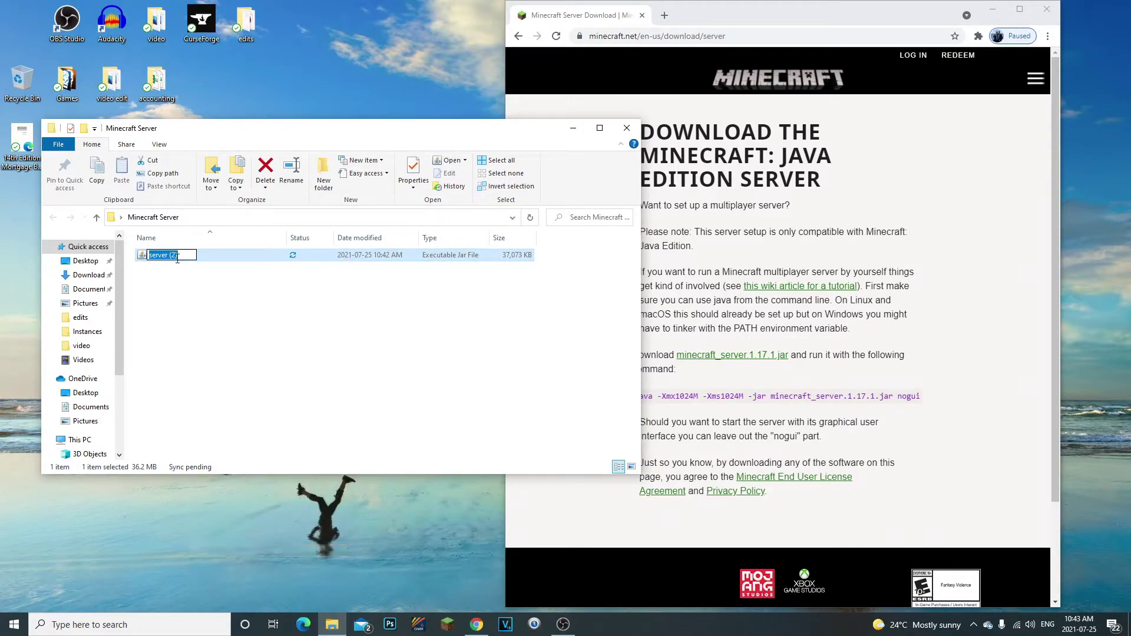
{"action": "left_click", "coordinate": [201, 280]}
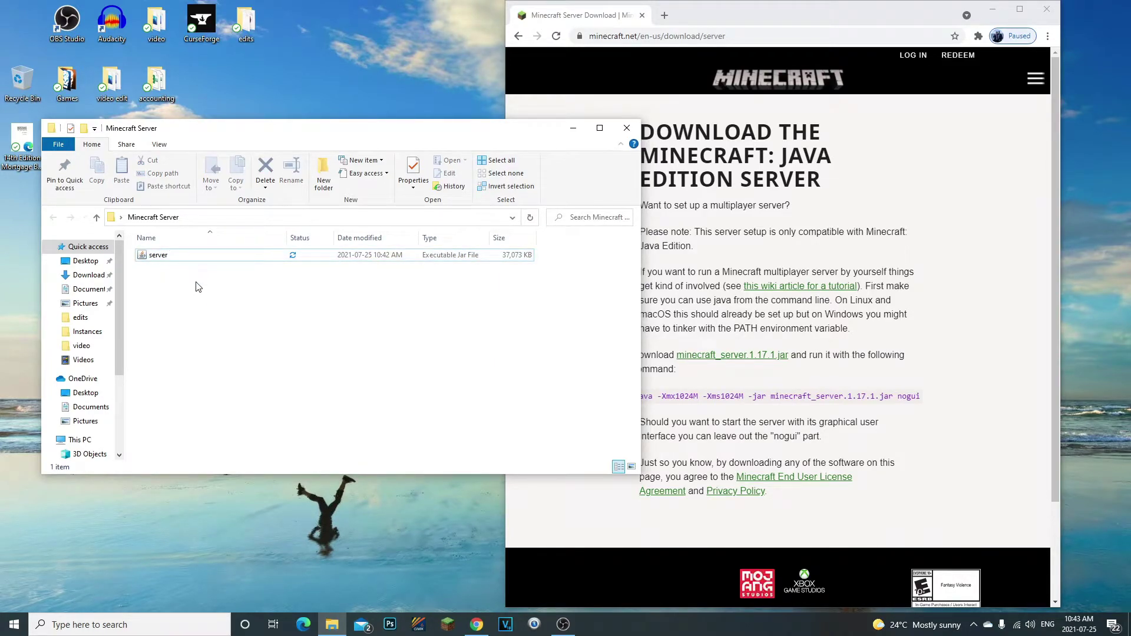
Copy the java launch command from the server download page
{"action": "left_click", "coordinate": [703, 267]}
{"action": "left_click_drag", "start_coordinate": [922, 396], "coordinate": [607, 396]}
{"action": "right_click", "coordinate": [656, 394]}
{"action": "left_click", "coordinate": [673, 404]}
{"action": "left_click", "coordinate": [654, 375]}
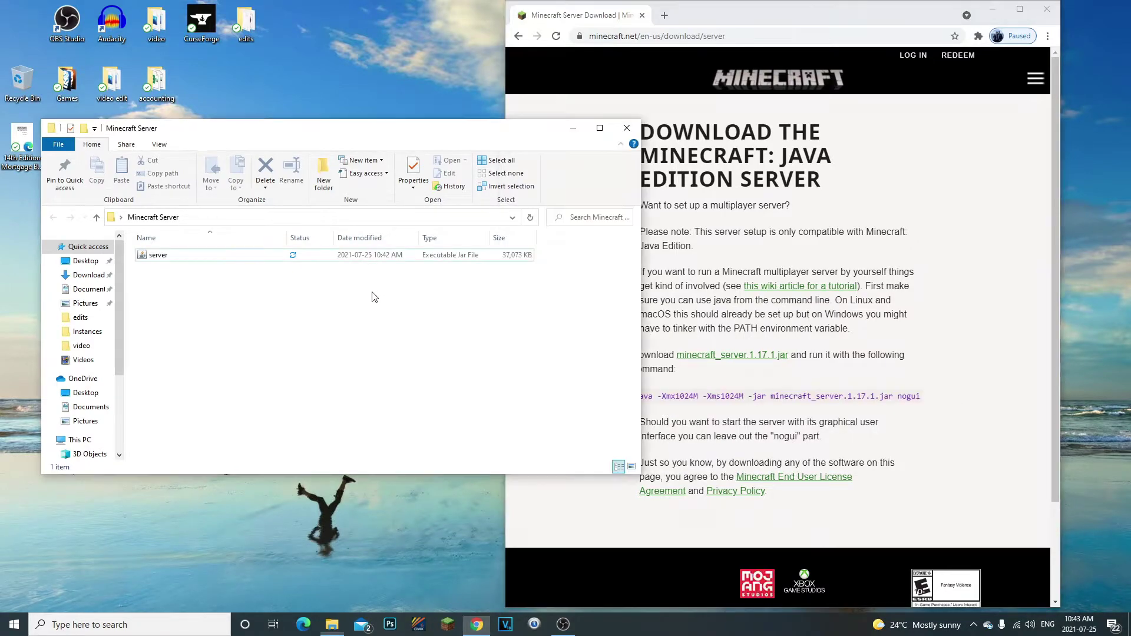
Create a new text document in the Minecraft Server folder and open it in Notepad
{"action": "right_click", "coordinate": [231, 323]}
{"action": "mouse_move", "coordinate": [294, 523]}
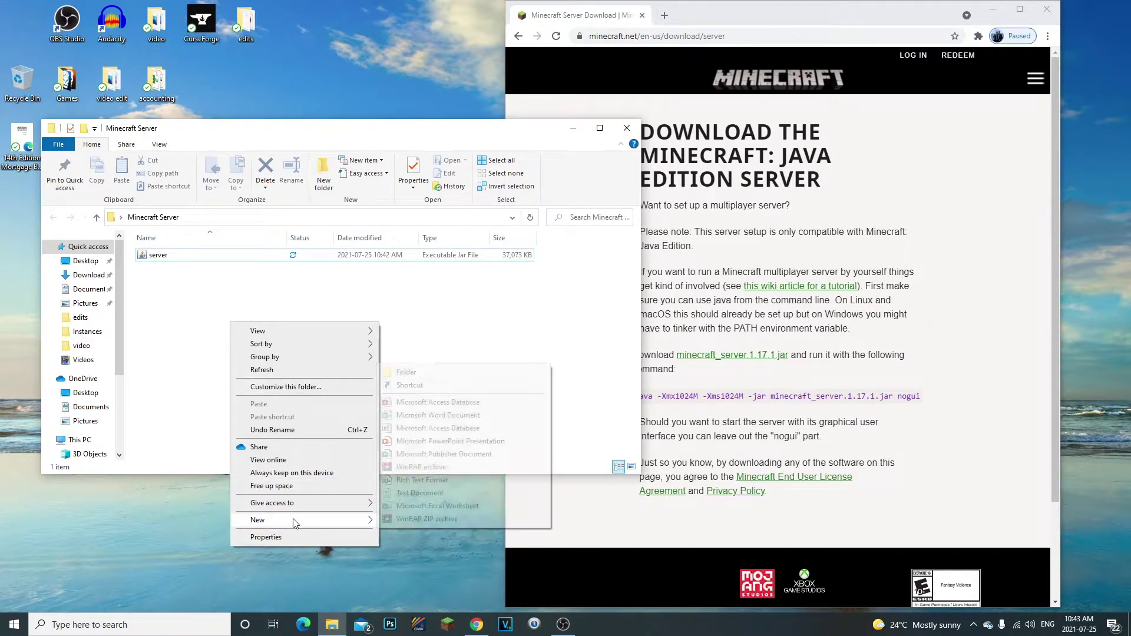
{"action": "left_click", "coordinate": [442, 493]}
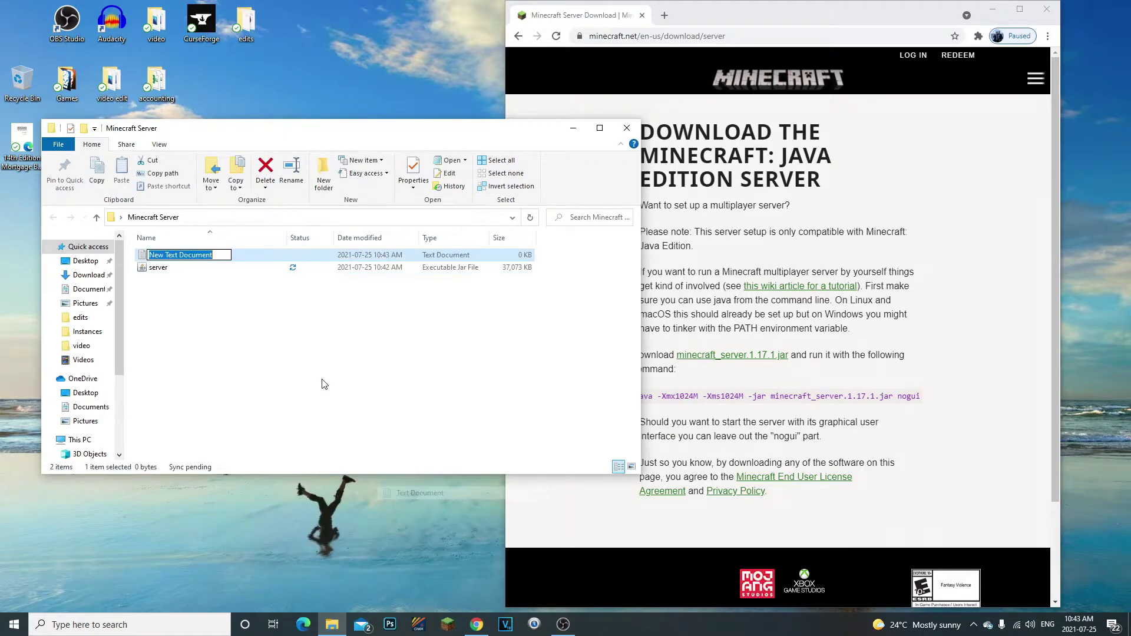
{"action": "key", "text": "Return"}
{"action": "double_click", "coordinate": [180, 254]}
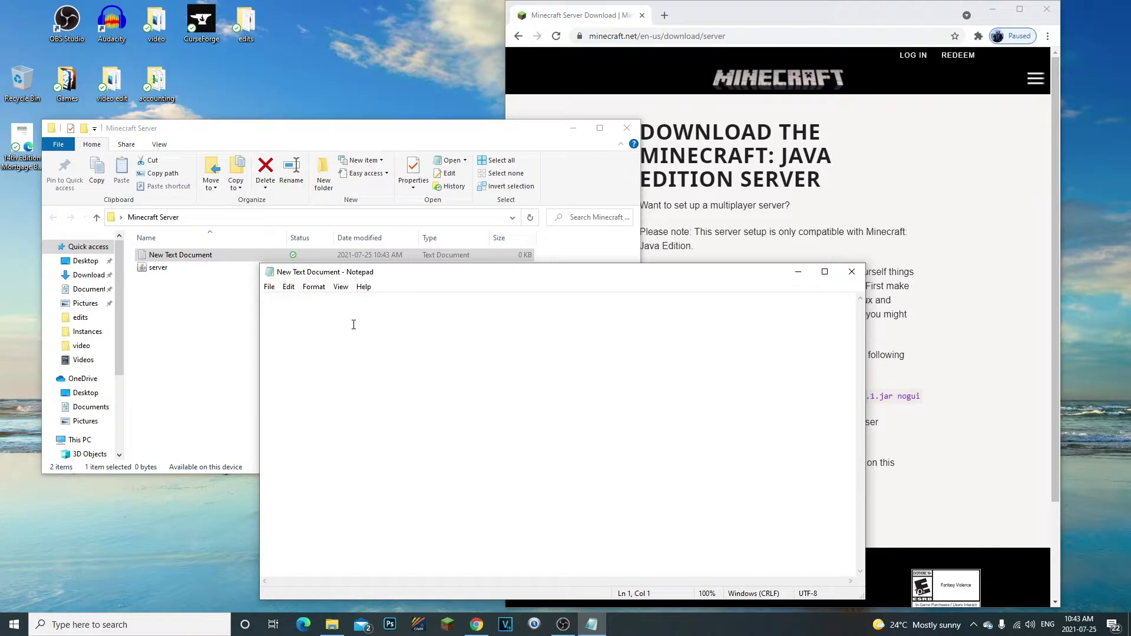
Paste the java command, switch it to server.jar nogui with 2048M memory, and add pause
{"action": "key", "text": "ctrl+v"}
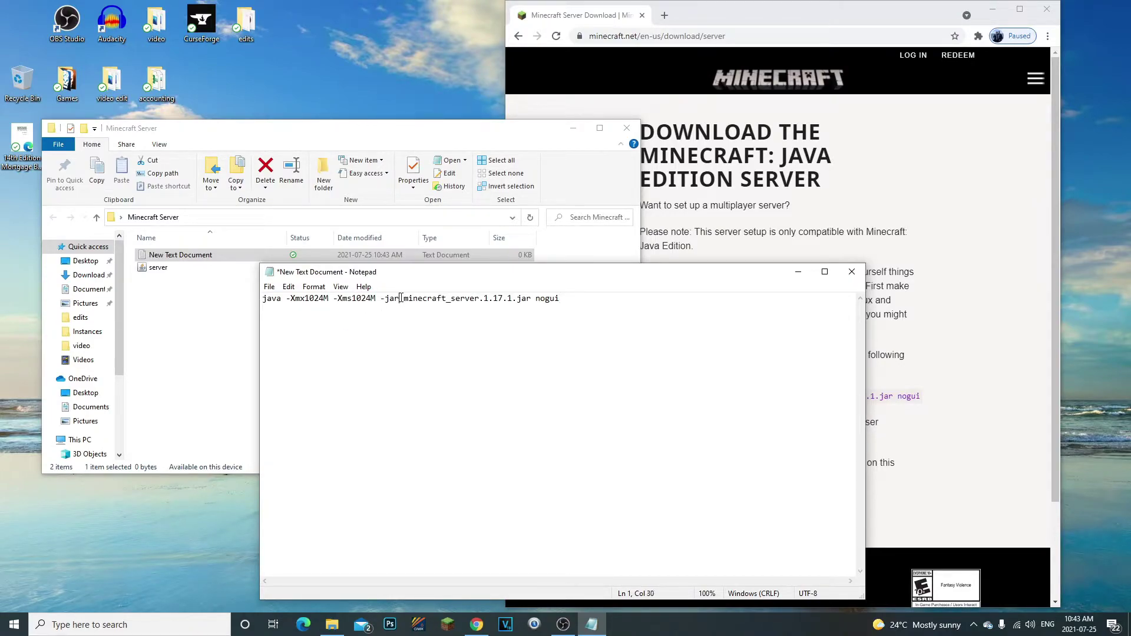
{"action": "left_click_drag", "start_coordinate": [401, 298], "coordinate": [514, 301]}
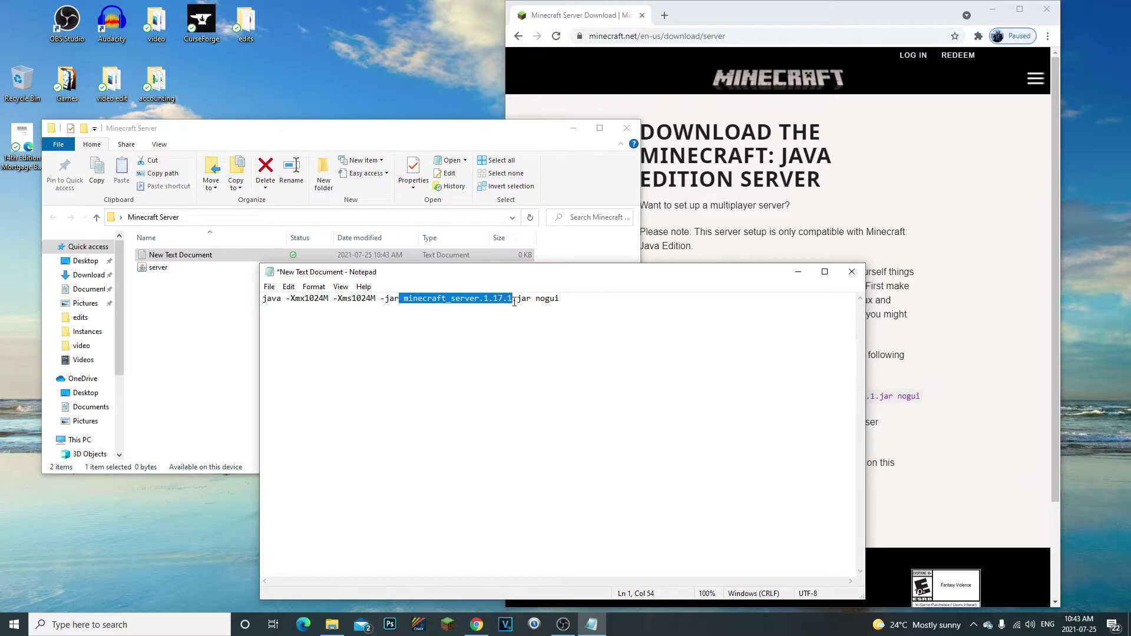
{"action": "key", "text": "BackSpace"}
{"action": "type", "text": "serve"}
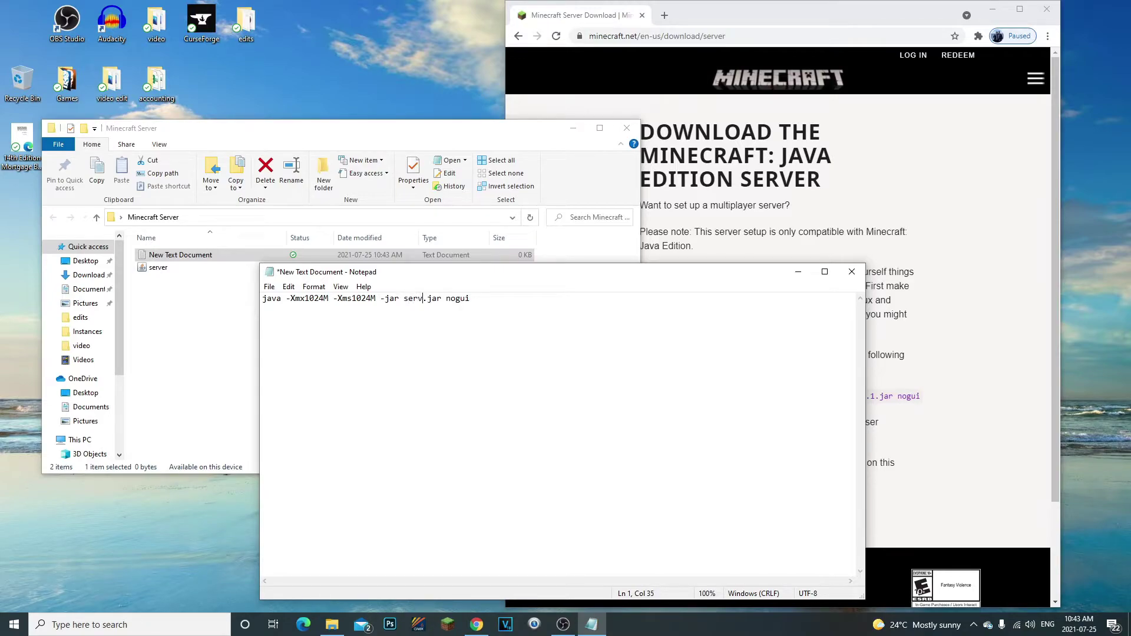
{"action": "type", "text": "r.jar nogui "}
{"action": "type", "text": "pausew"}
{"action": "key", "text": "BackSpace"}
{"action": "key", "text": "BackSpace"}
{"action": "key", "text": "BackSpace"}
{"action": "type", "text": "2048"}
{"action": "key", "text": "BackSpace"}
{"action": "key", "text": "BackSpace"}
{"action": "key", "text": "BackSpace"}
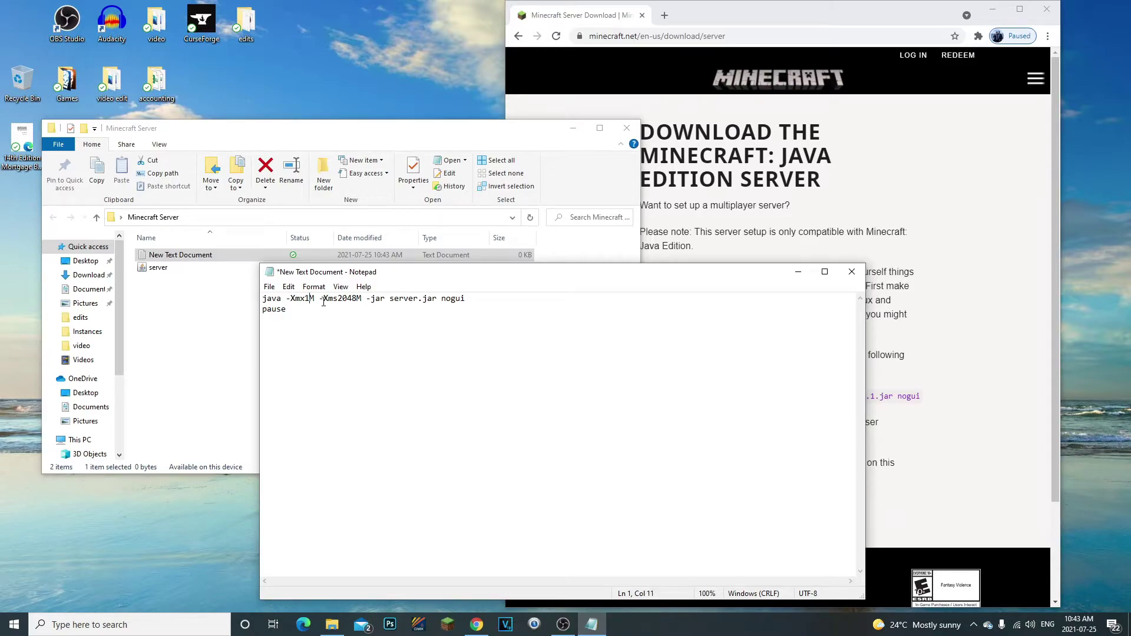
{"action": "type", "text": "2048"}
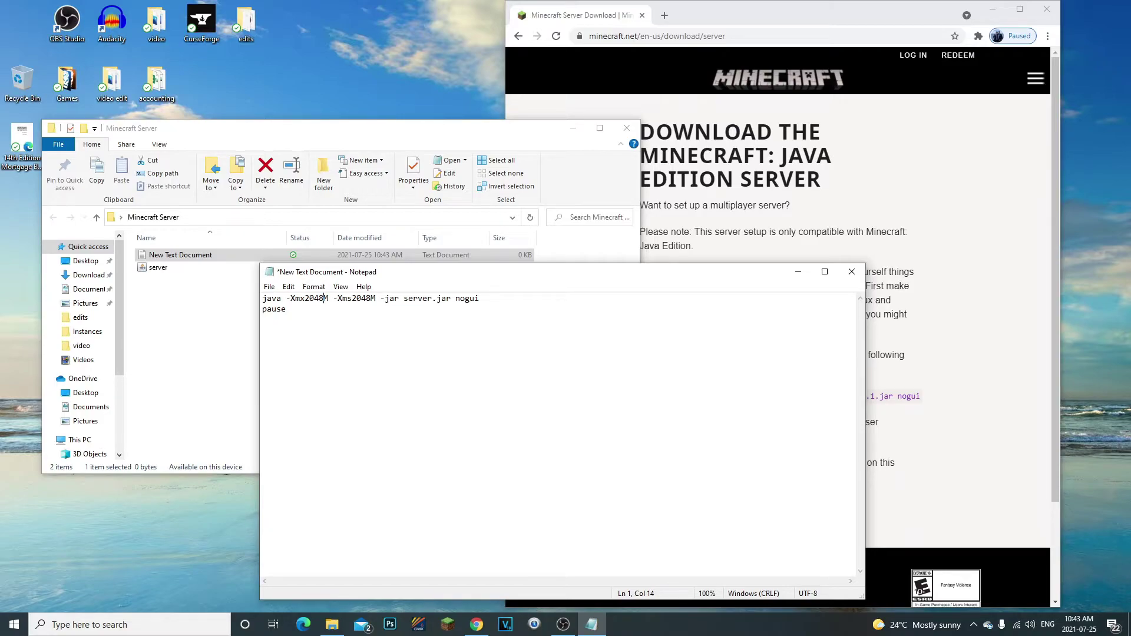
Save the file as Run.bat with the All Files type, then close Notepad
{"action": "left_click", "coordinate": [270, 286]}
{"action": "left_click", "coordinate": [320, 351]}
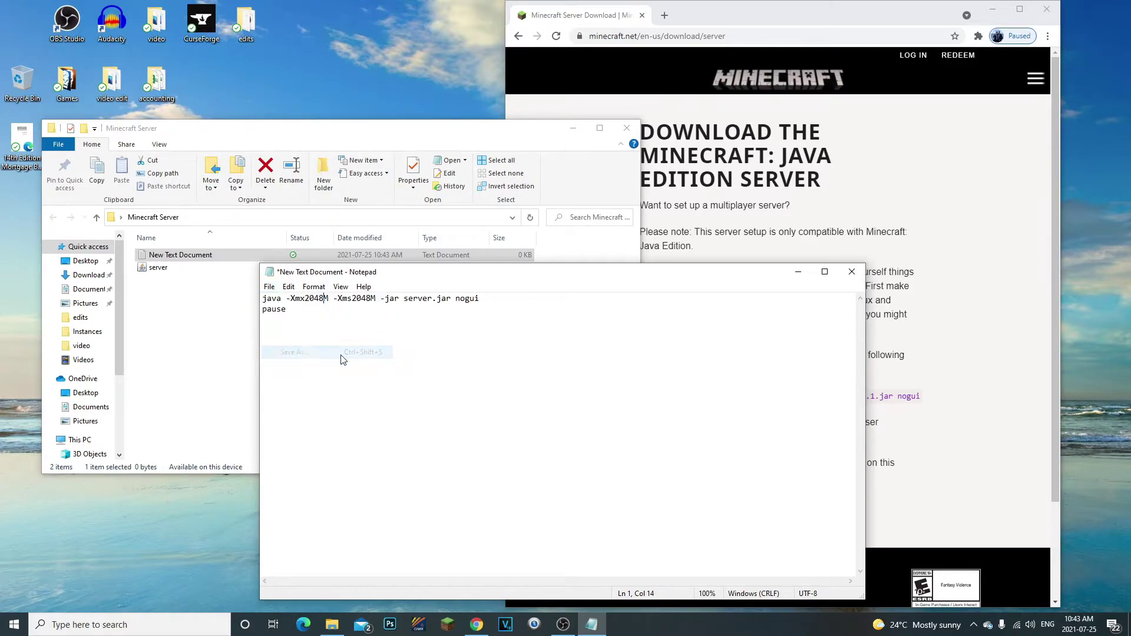
{"action": "left_click", "coordinate": [366, 566]}
{"action": "left_click", "coordinate": [365, 576]}
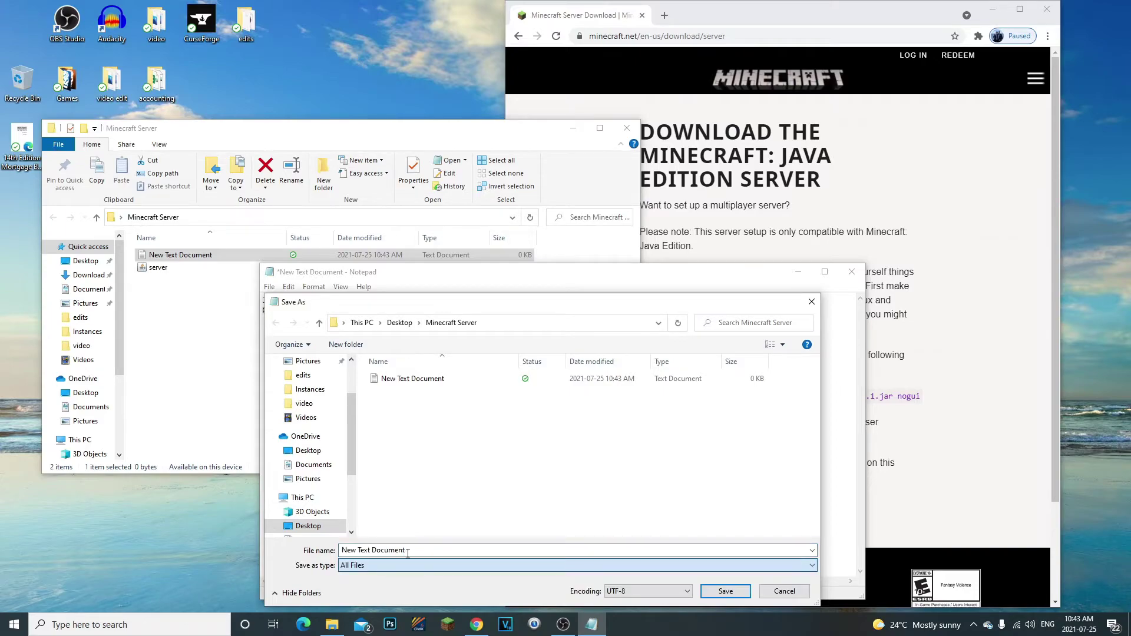
{"action": "double_click", "coordinate": [439, 550]}
{"action": "key", "text": "BackSpace"}
{"action": "type", "text": "Run.bat"}
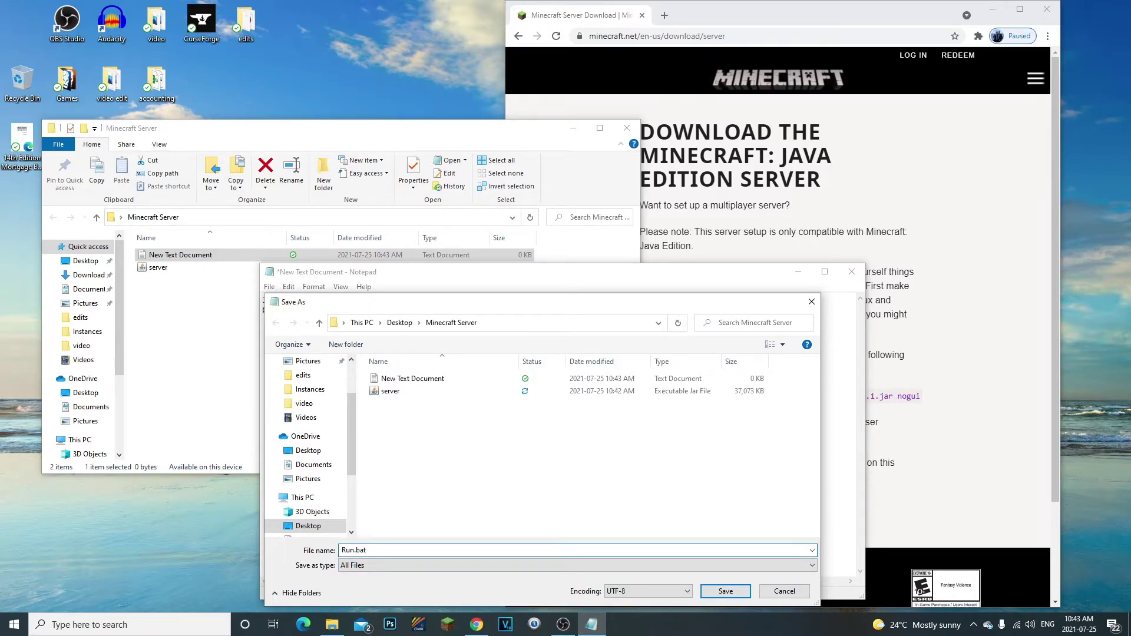
{"action": "left_click", "coordinate": [729, 595]}
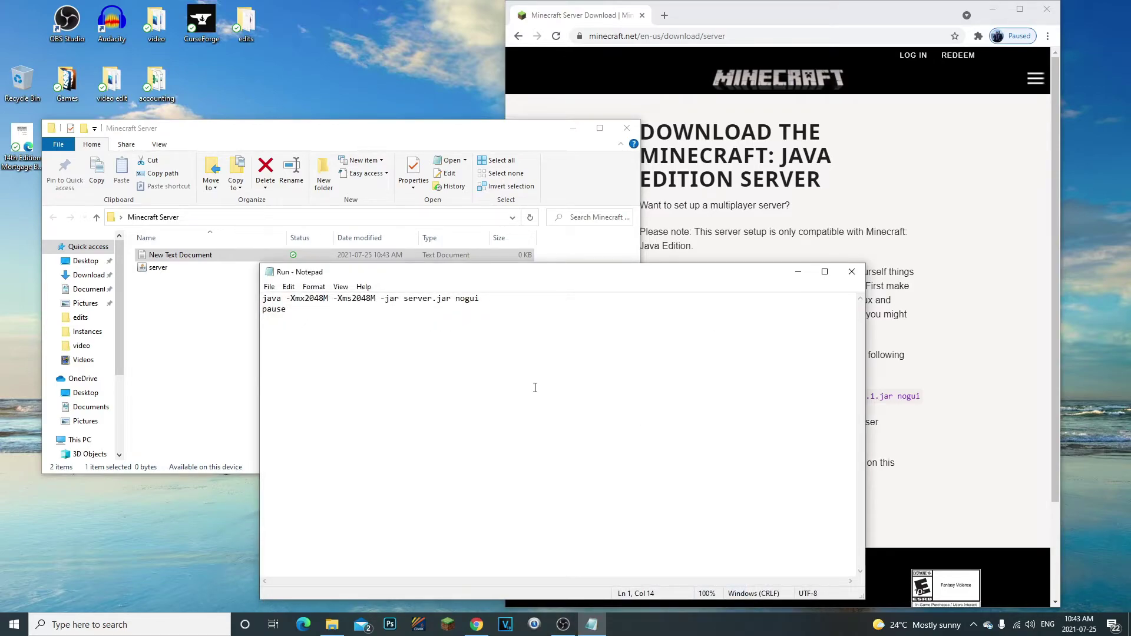
{"action": "left_click", "coordinate": [852, 272]}
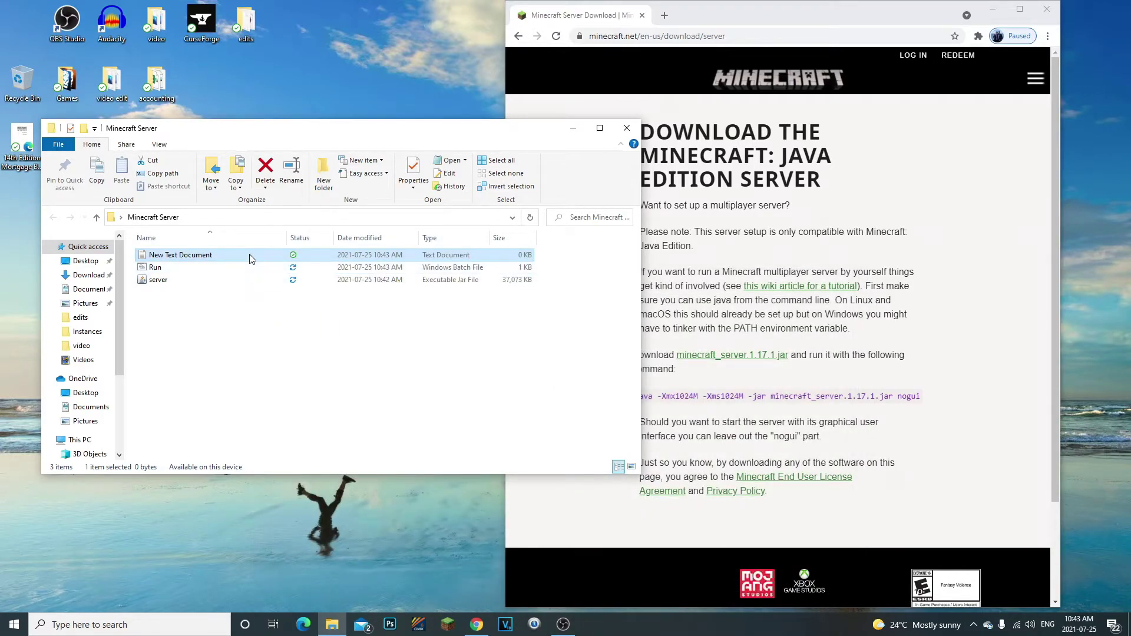
Delete the leftover New Text Document from the server folder
{"action": "key", "text": "F2"}
{"action": "key", "text": "BackSpace"}
{"action": "key", "text": "Escape"}
{"action": "key", "text": "Delete"}
Run Run.bat once so it generates the EULA file, then close the console
{"action": "double_click", "coordinate": [177, 254]}
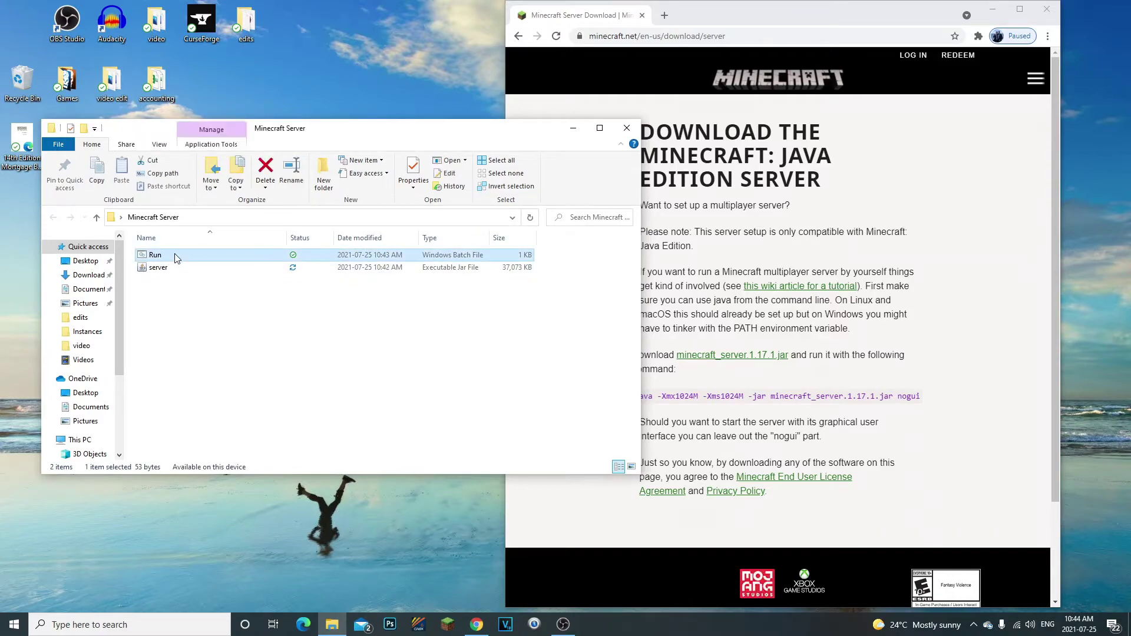
{"action": "left_click_drag", "start_coordinate": [391, 140], "coordinate": [774, 224]}
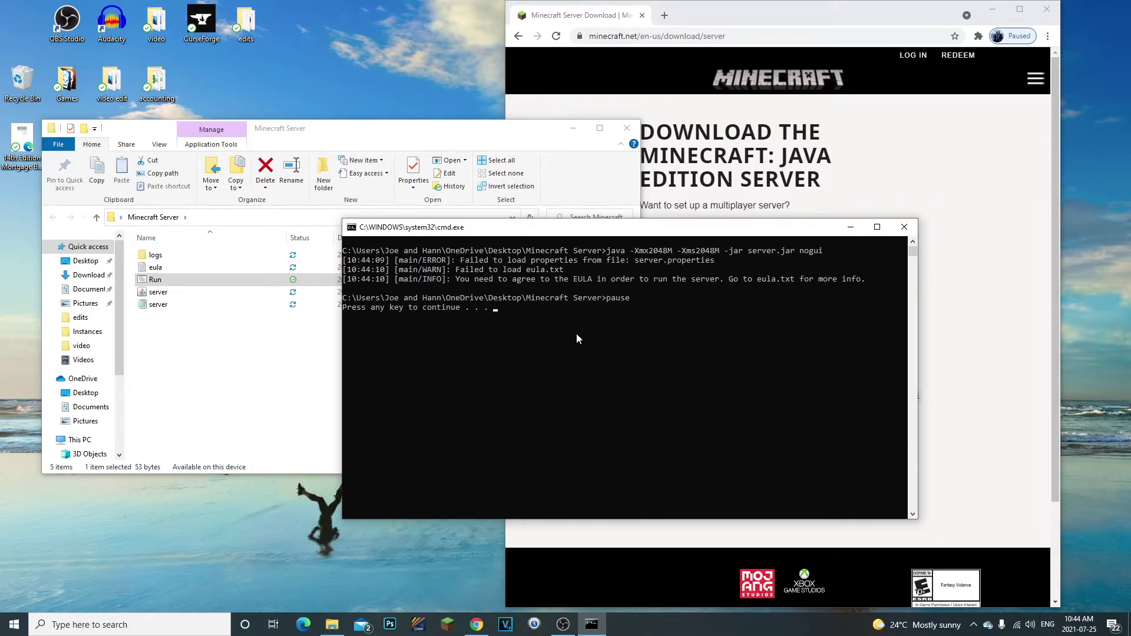
{"action": "key", "text": "Return"}
Change eula=false to eula=true in eula.txt, save it, and relaunch Run.bat
{"action": "double_click", "coordinate": [165, 271]}
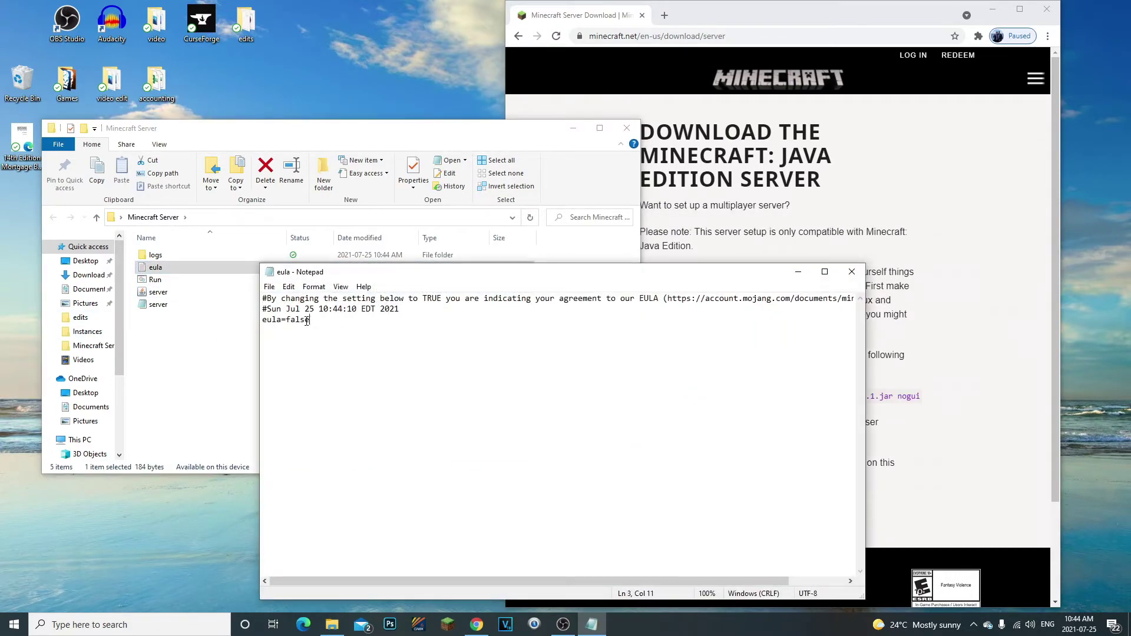
{"action": "left_click_drag", "start_coordinate": [306, 321], "coordinate": [286, 323]}
{"action": "type", "text": "true"}
{"action": "left_click", "coordinate": [269, 287]}
{"action": "left_click", "coordinate": [312, 341]}
{"action": "left_click", "coordinate": [852, 272]}
{"action": "double_click", "coordinate": [188, 281]}
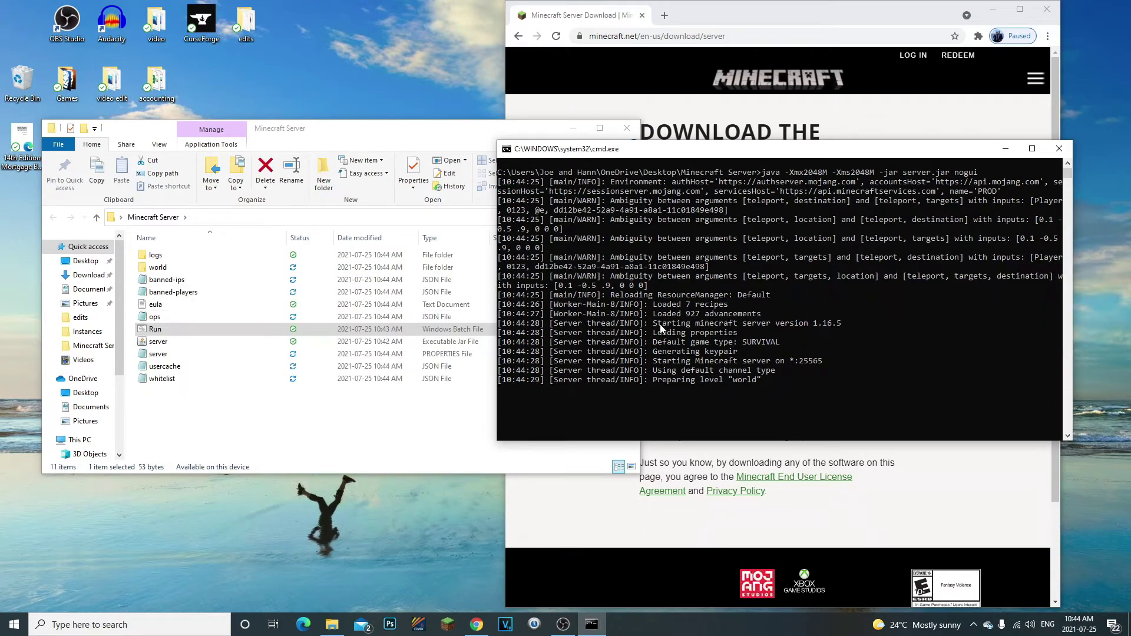
Highlight the 'Starting minecraft server version 1.16.5' line in the console
{"action": "mouse_move", "coordinate": [812, 324]}
{"action": "left_mouse_down"}
{"action": "mouse_move", "coordinate": [838, 325]}
{"action": "mouse_move", "coordinate": [815, 330]}
{"action": "left_mouse_up"}
{"action": "left_click", "coordinate": [814, 323]}
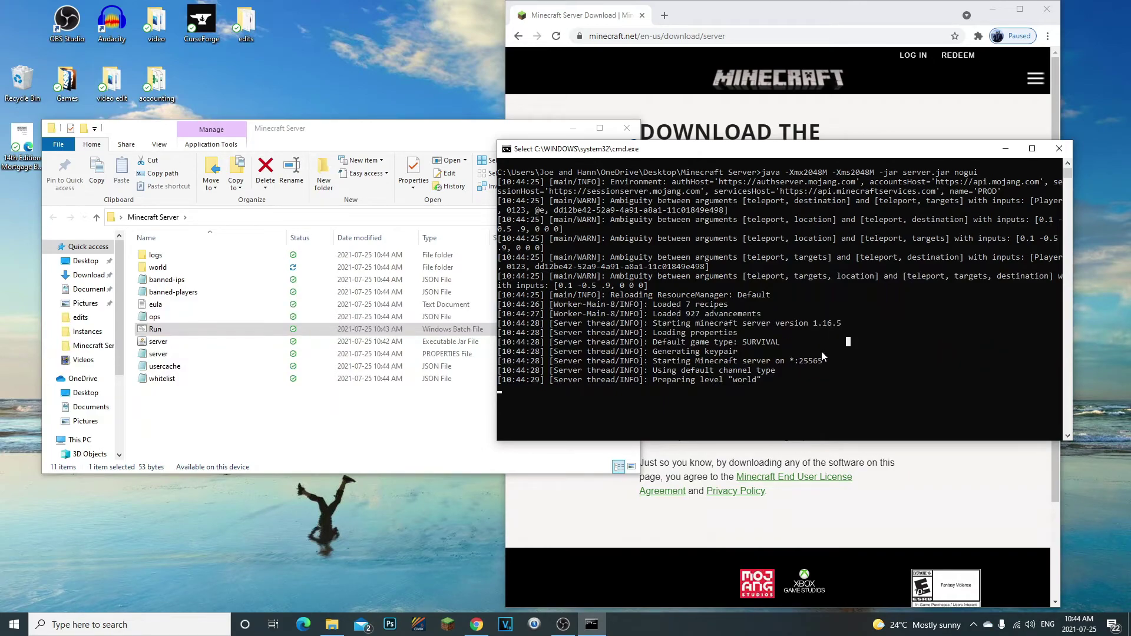
{"action": "left_click", "coordinate": [285, 398]}
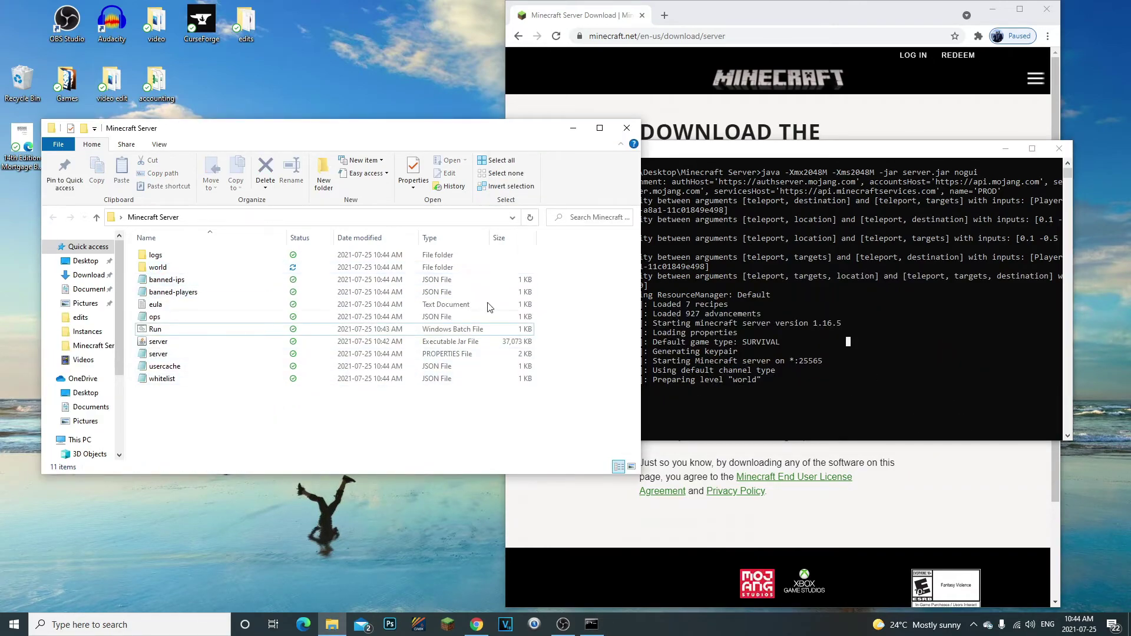
{"action": "left_click", "coordinate": [863, 341]}
{"action": "mouse_move", "coordinate": [678, 323]}
{"action": "left_mouse_down"}
{"action": "mouse_move", "coordinate": [831, 324]}
{"action": "mouse_move", "coordinate": [814, 328]}
{"action": "left_mouse_up"}
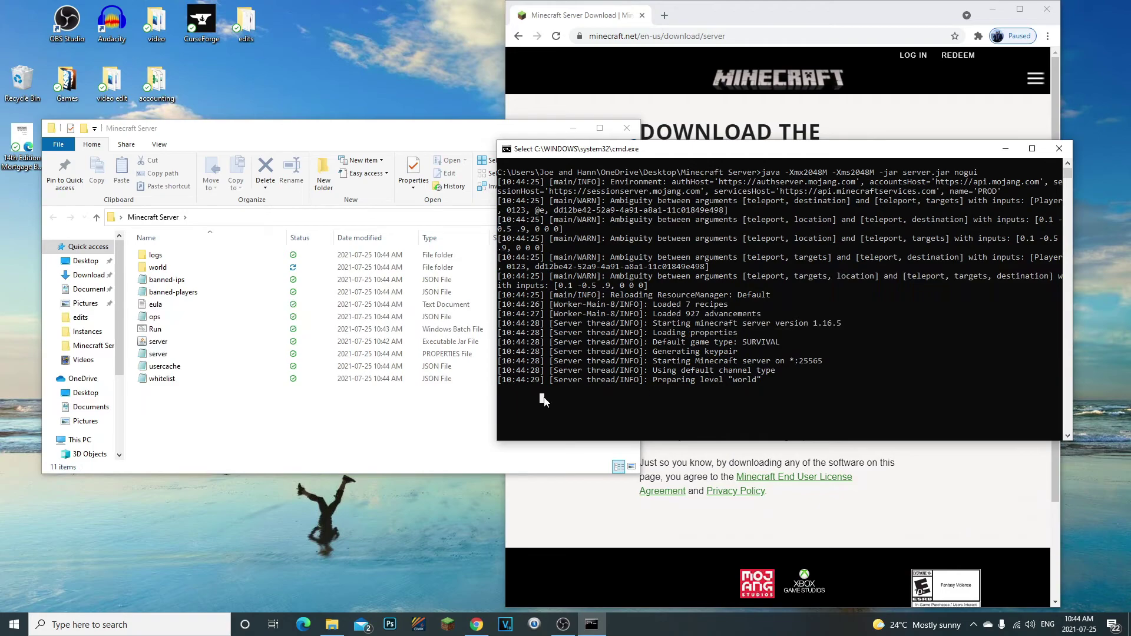
Place the console beside the server folder and review the startup log as the world is prepared
{"action": "left_click", "coordinate": [475, 438]}
{"action": "left_click_drag", "start_coordinate": [746, 157], "coordinate": [788, 155]}
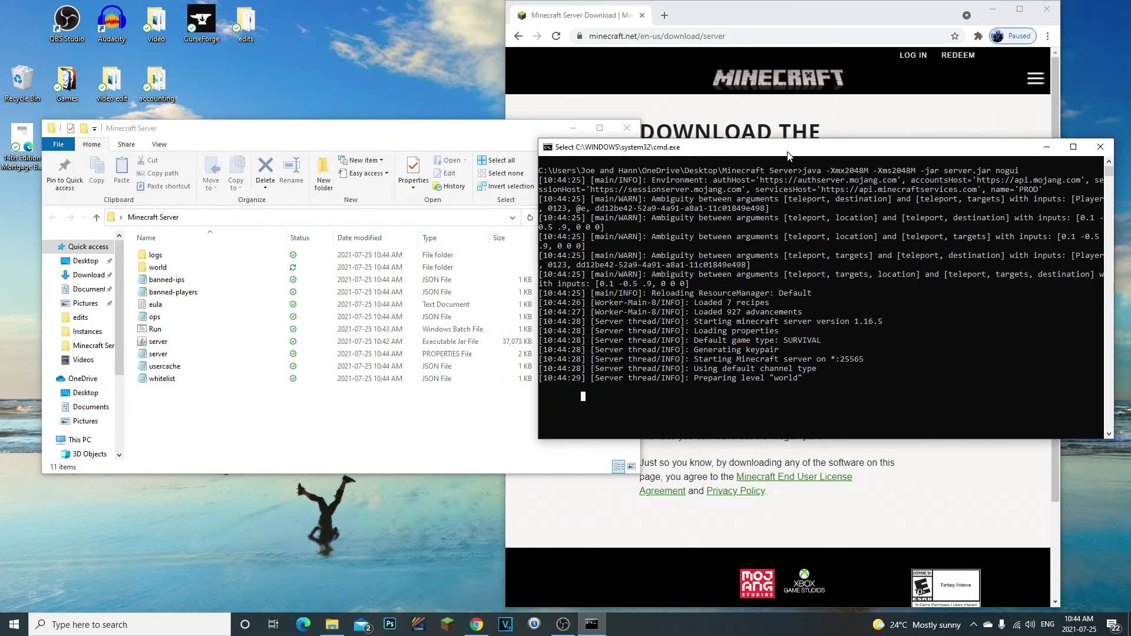
{"action": "scroll", "coordinate": [807, 402], "scroll_direction": "down", "scroll_amount": 1}
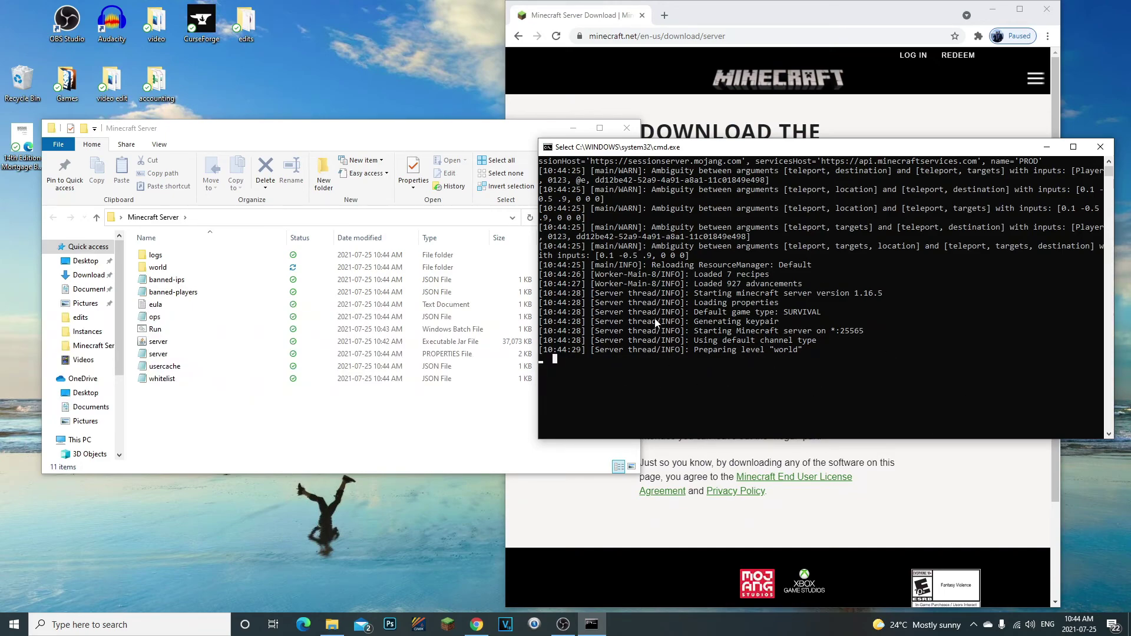
{"action": "scroll", "coordinate": [655, 321], "scroll_direction": "up", "scroll_amount": 1}
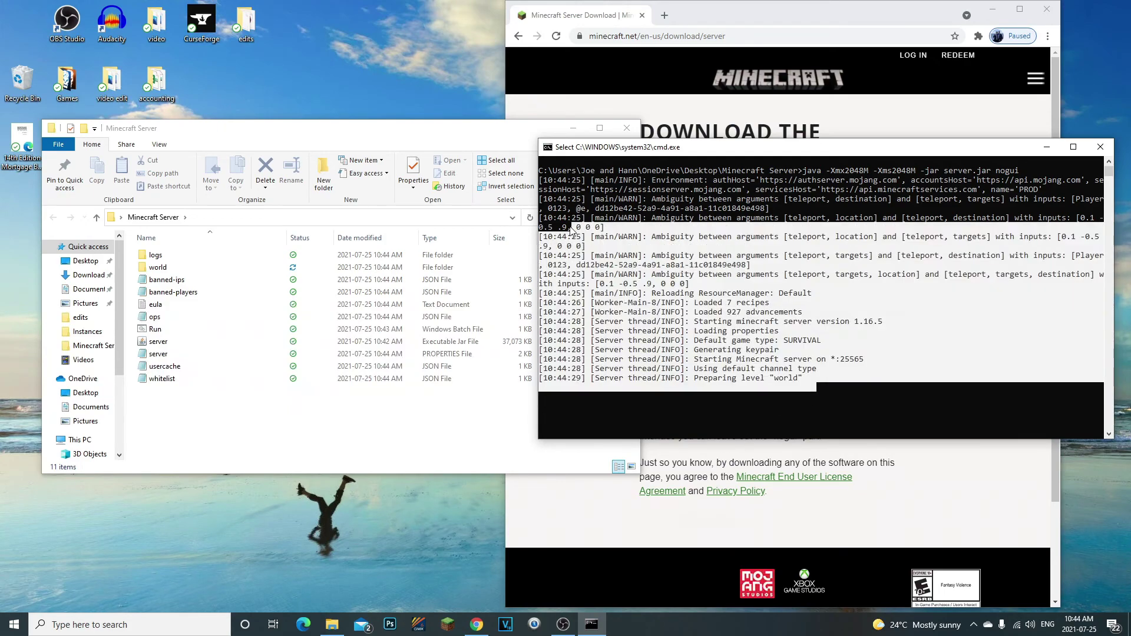
{"action": "left_click", "coordinate": [686, 321]}
{"action": "left_click", "coordinate": [677, 396]}
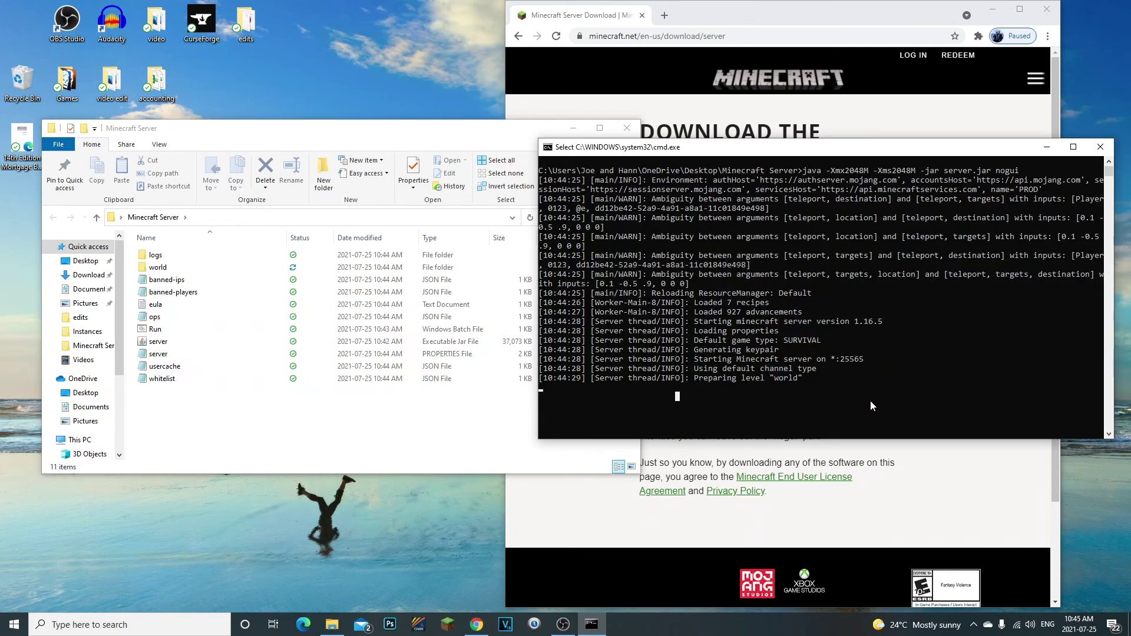